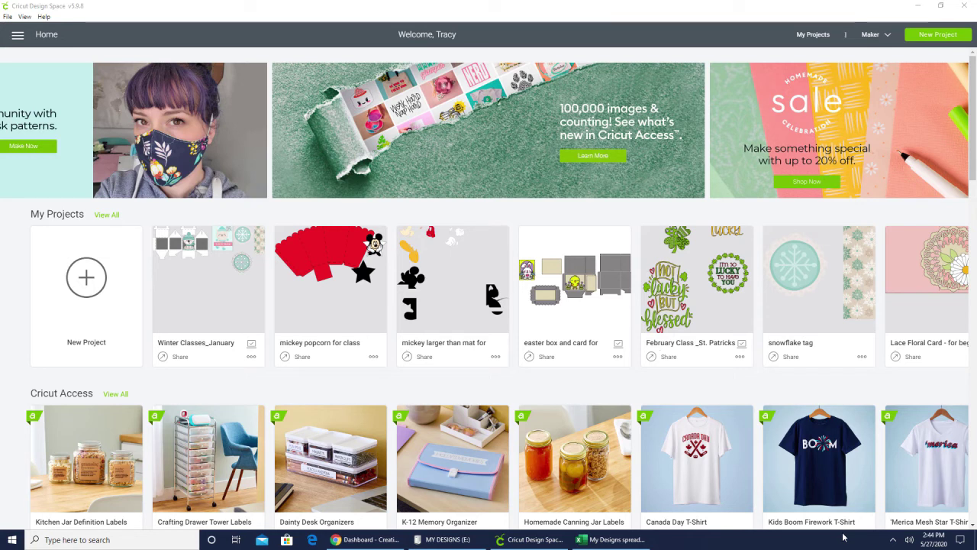
Start a new blank project and choose Upload Image from the Upload panel
click(927, 44)
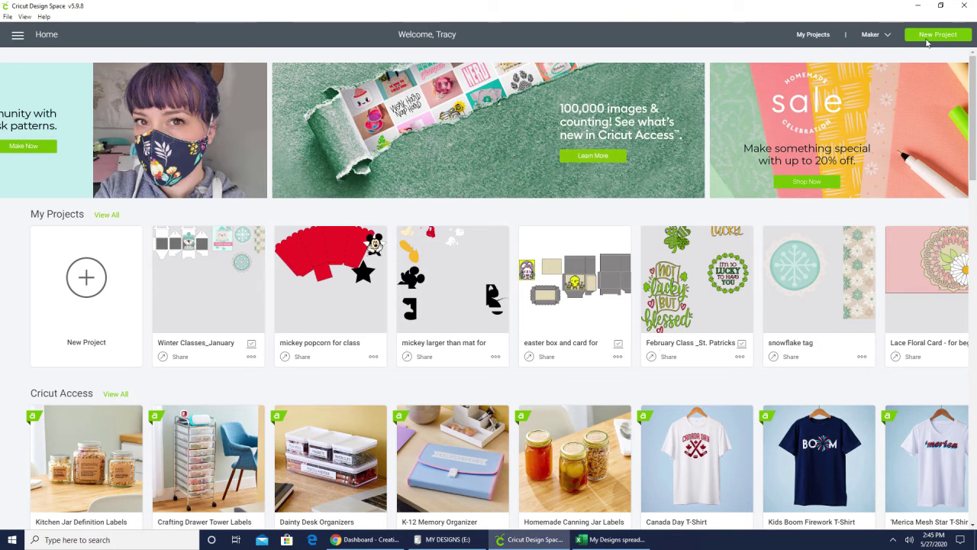
click(927, 44)
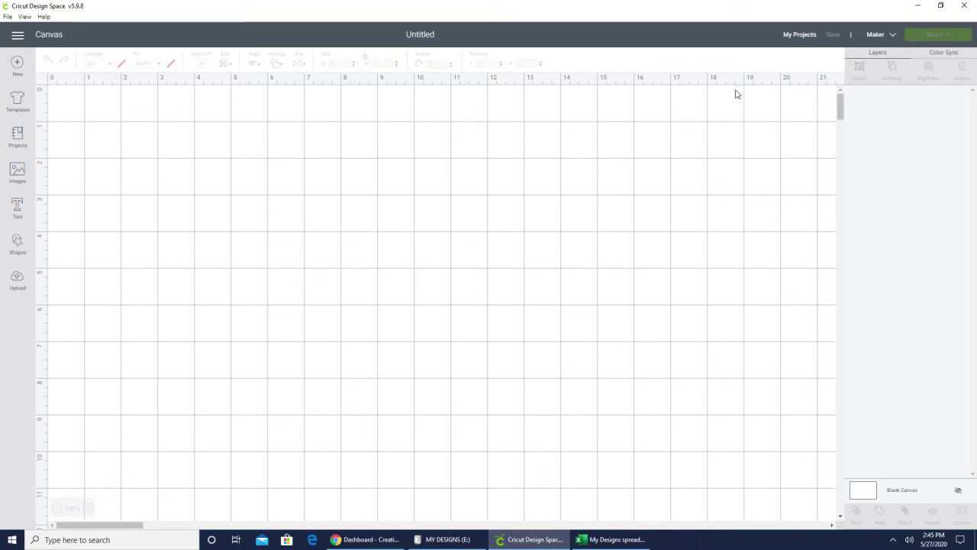
click(16, 279)
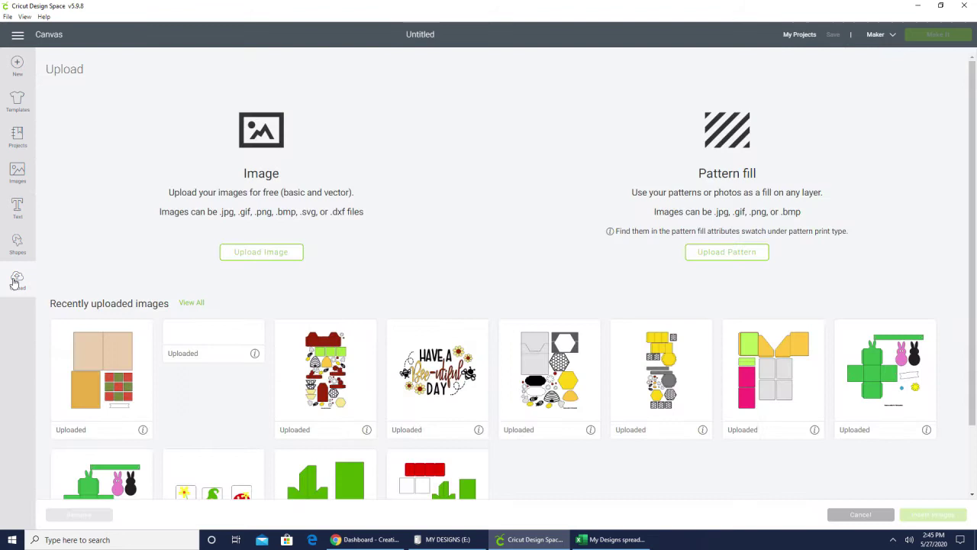
click(266, 255)
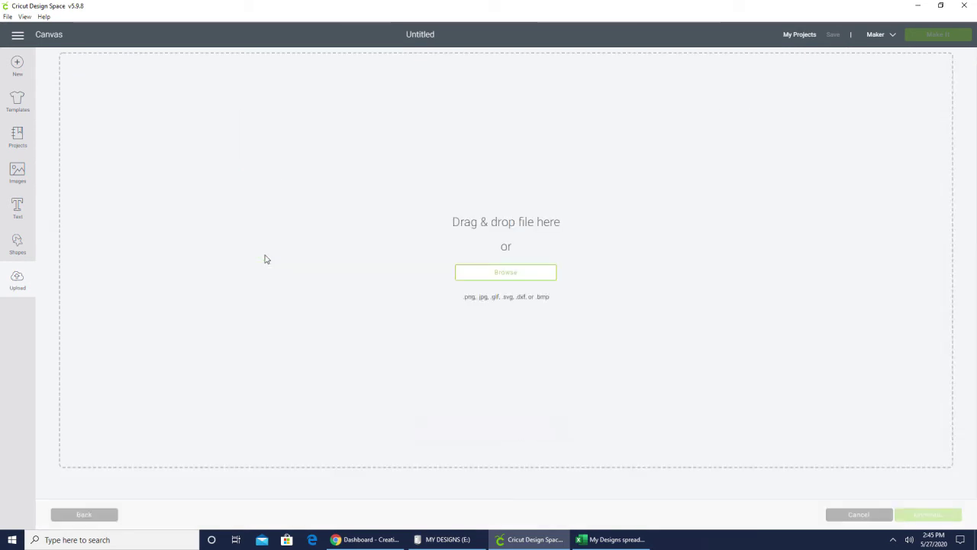
Browse to PCD_Beehive Easel Card > Design Space and open Beehive Easel Card_Score Lines
click(538, 278)
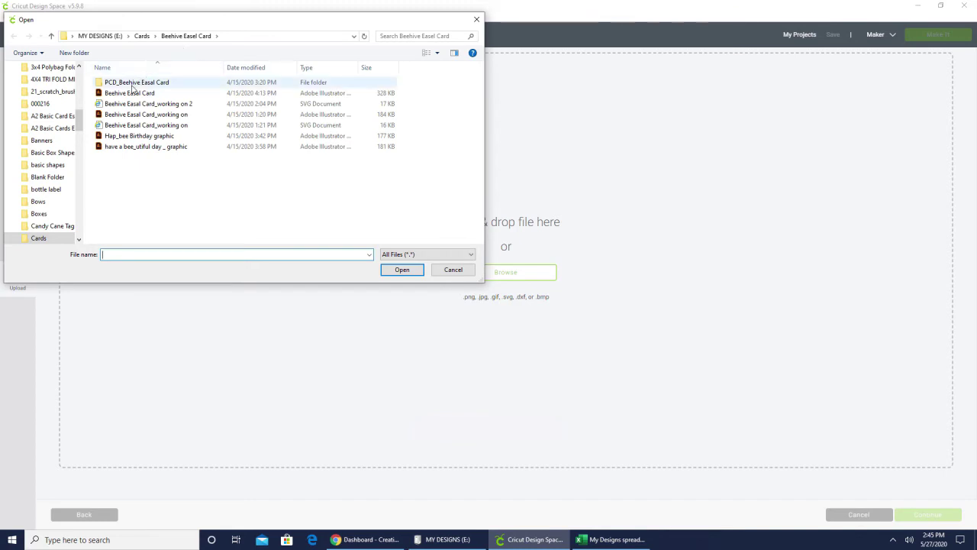
double_click(131, 84)
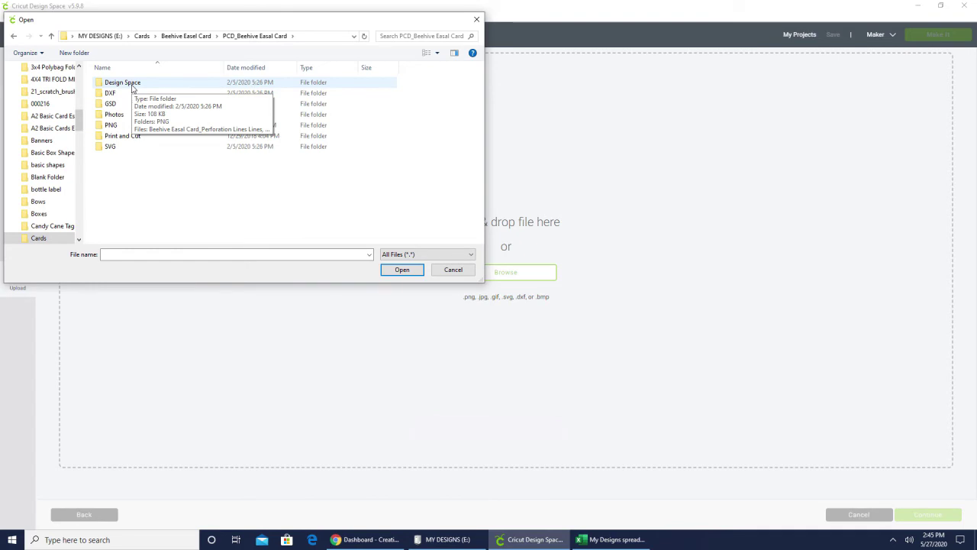
double_click(122, 83)
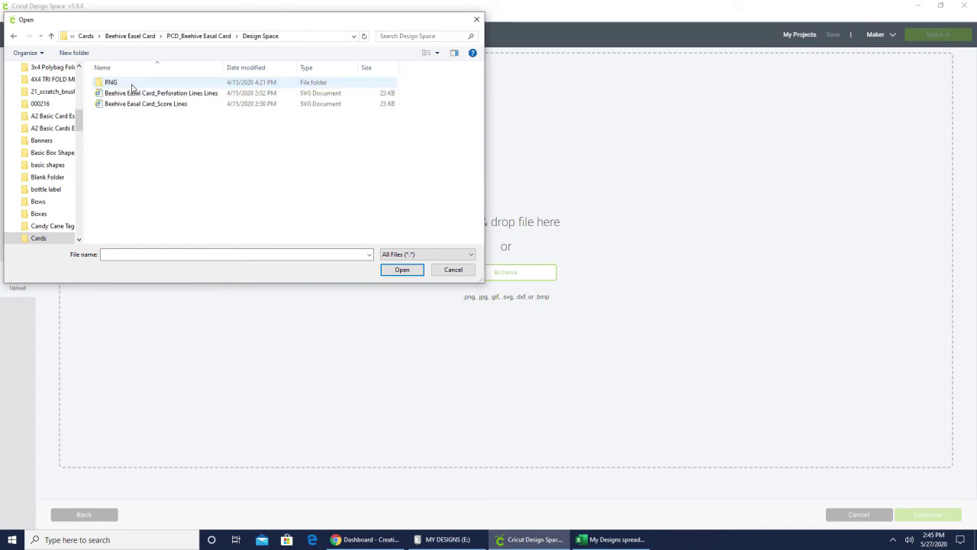
click(176, 109)
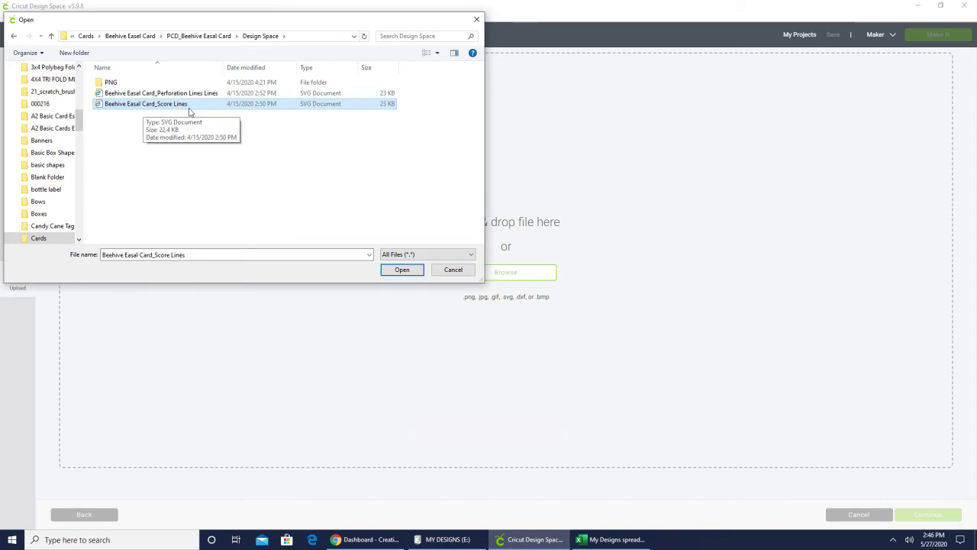
click(406, 271)
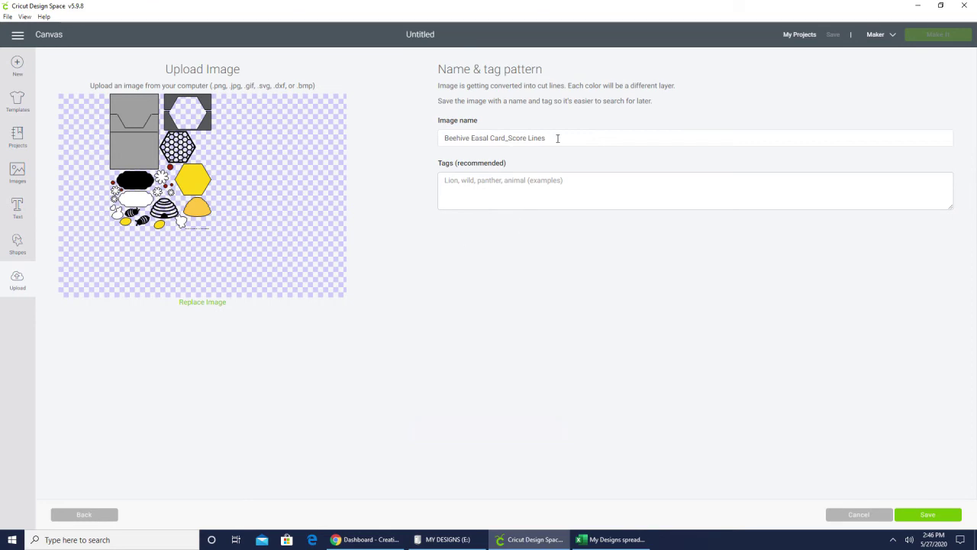
Tag the score-lines image 'Bees, Card, Paper Closet Designs' and save it
click(584, 181)
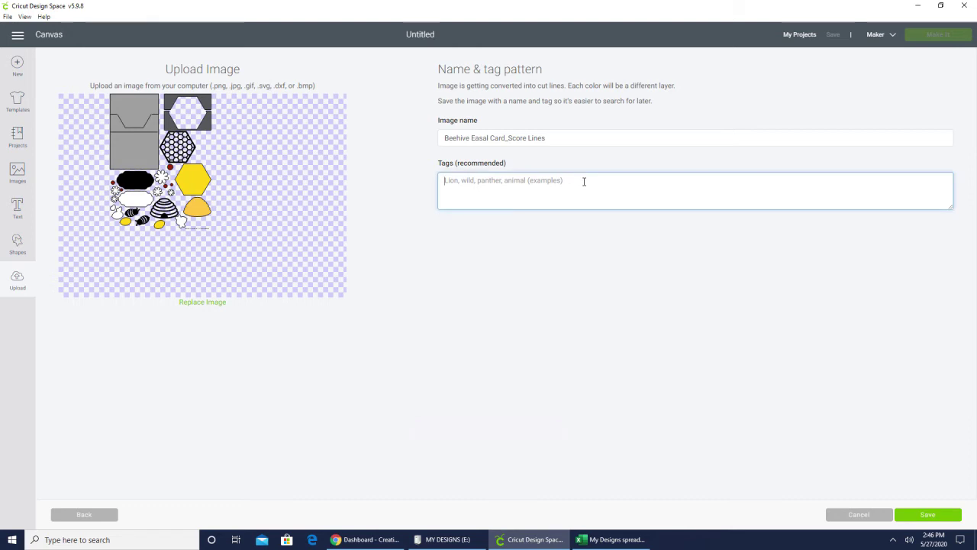
text(Bees)
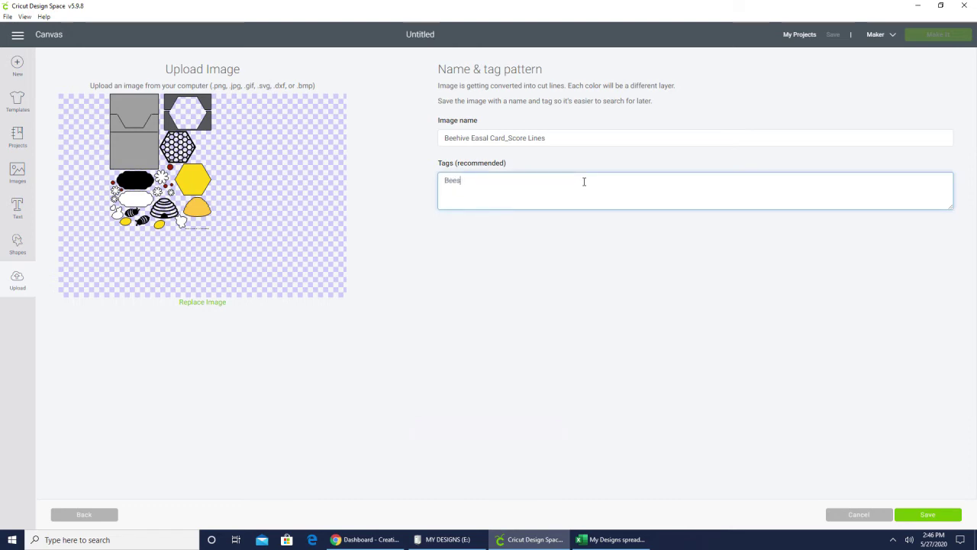
text(, Card,)
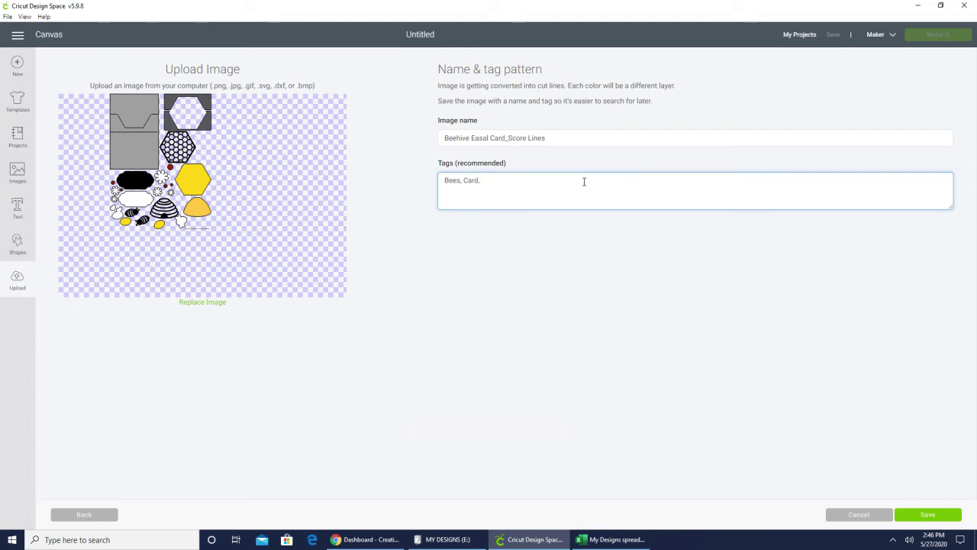
text(aper Cl)
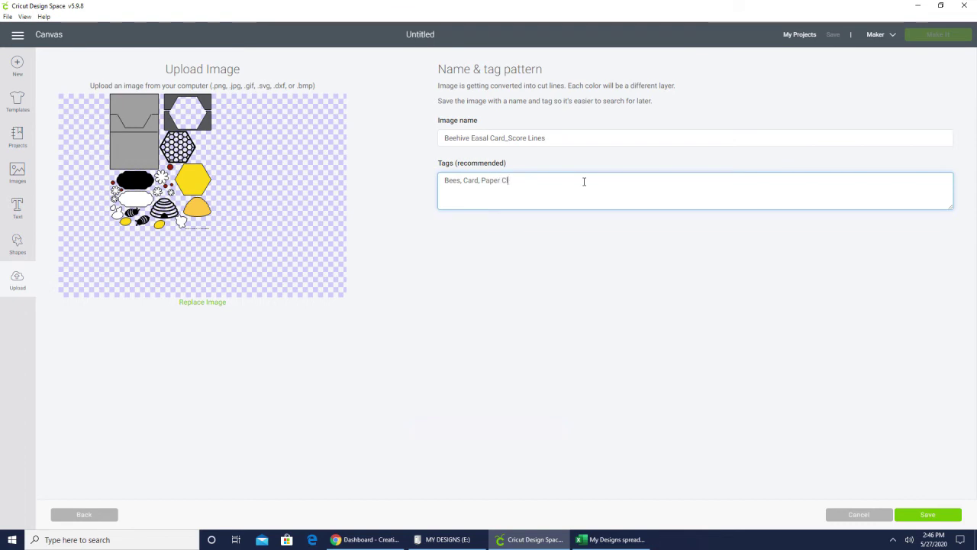
text(oset Desig)
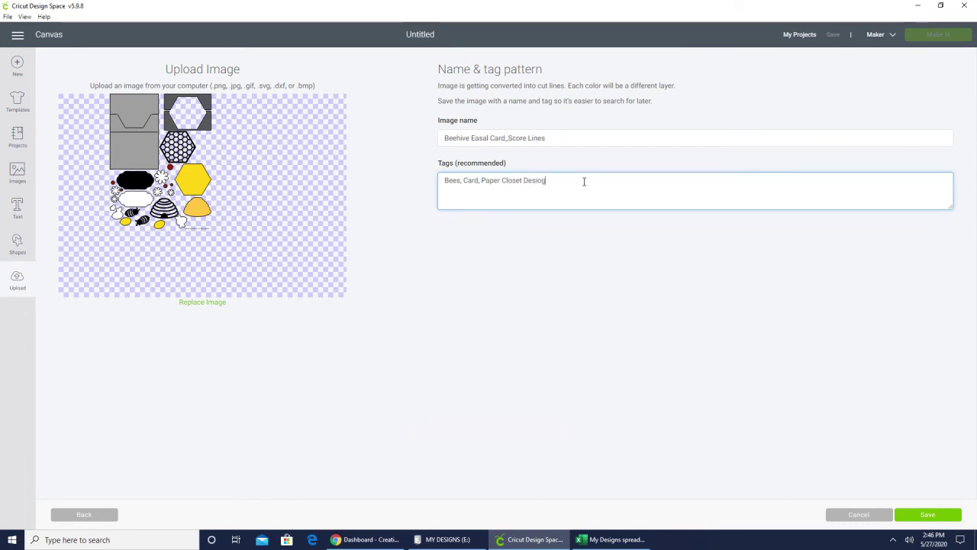
text(ns)
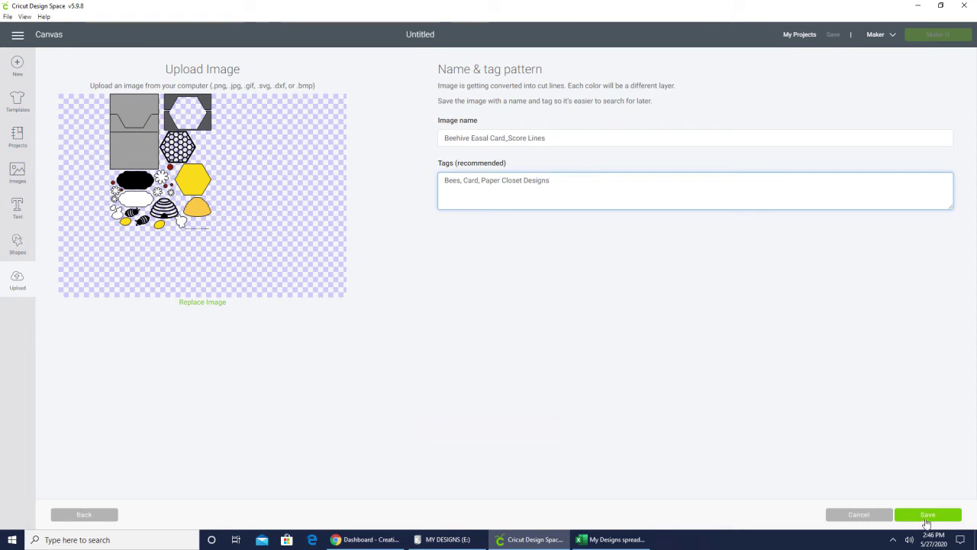
click(928, 516)
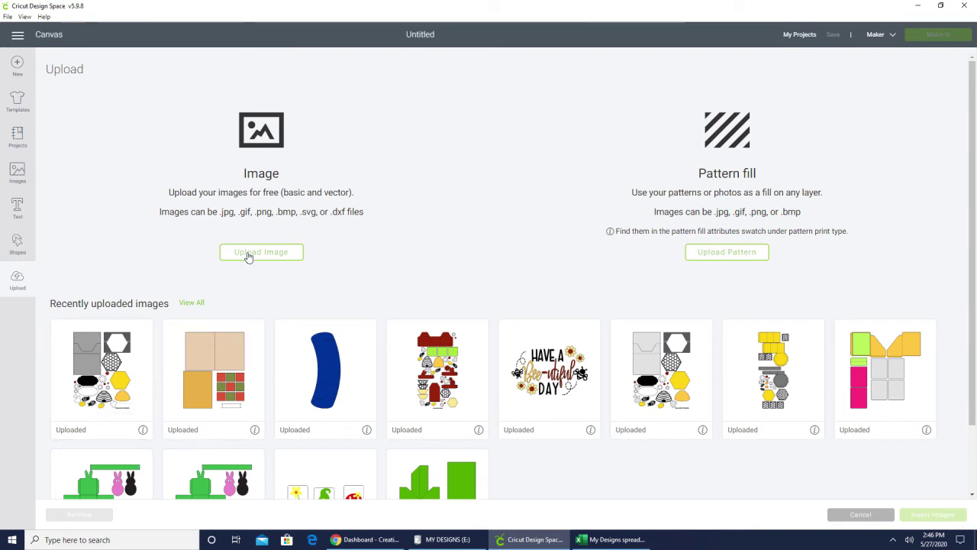
Start another image upload and open just Bee_cause from the PNG folder
click(248, 257)
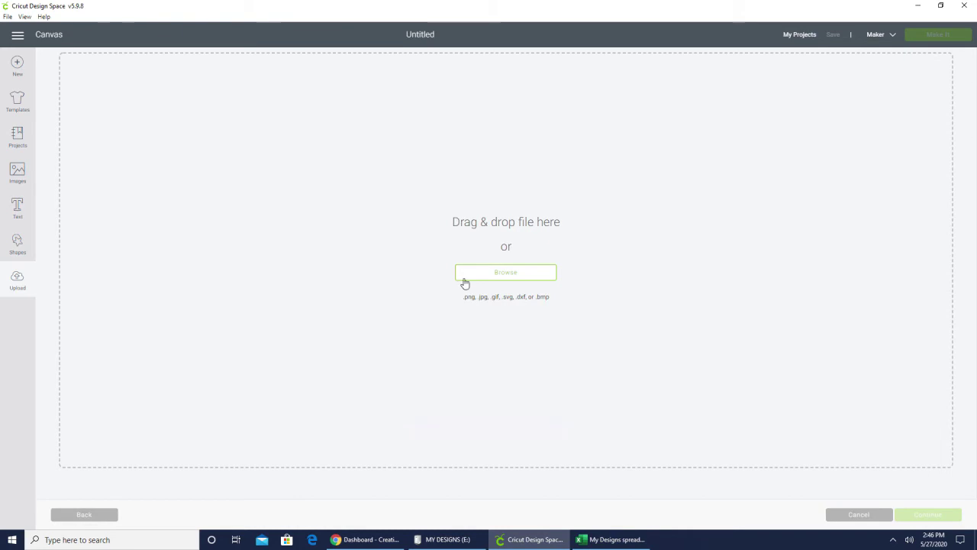
click(505, 273)
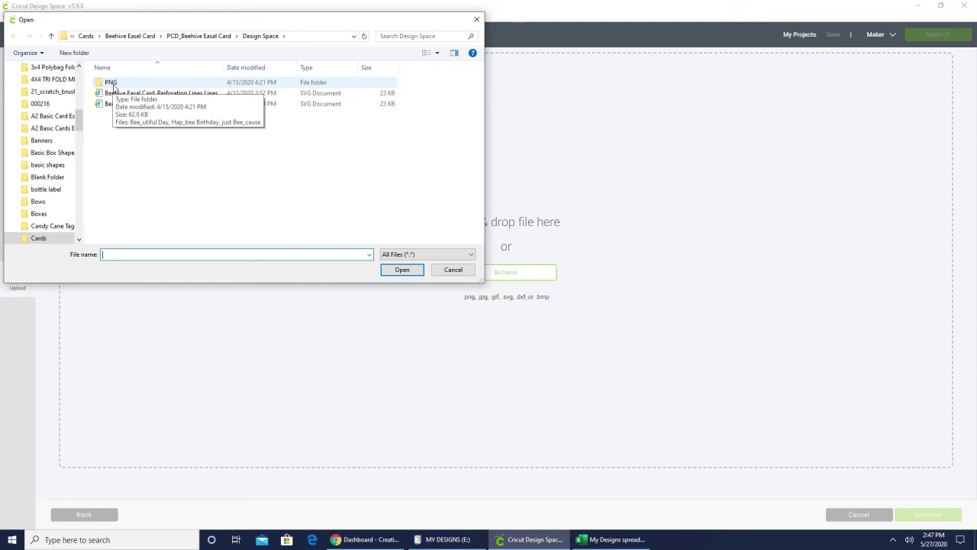
click(113, 84)
double_click(113, 84)
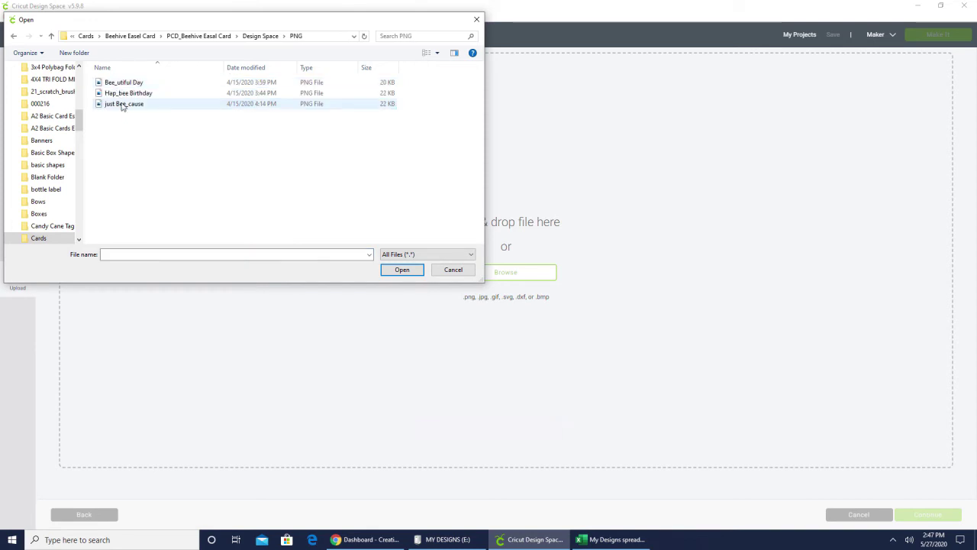
click(122, 104)
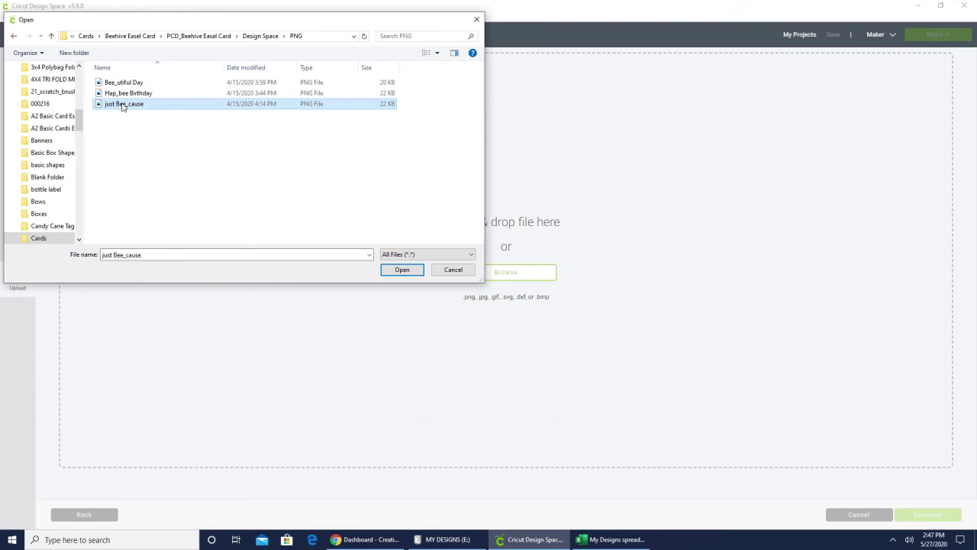
click(405, 271)
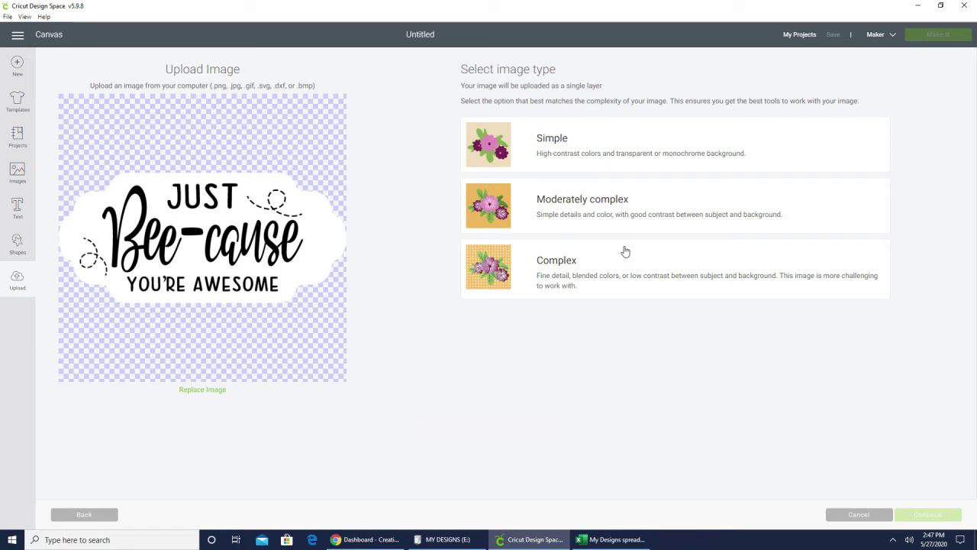
Set the image type to Complex and continue past the erase step without erasing
click(556, 270)
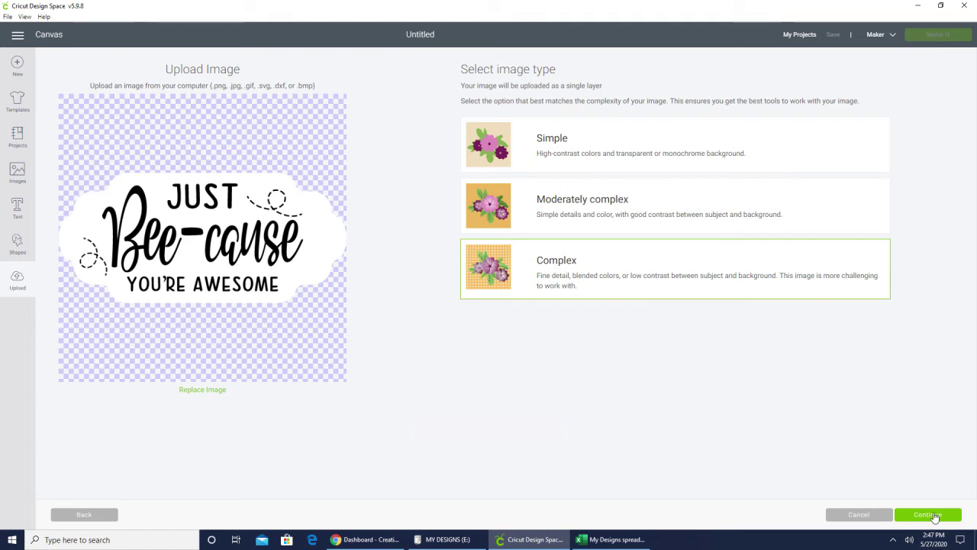
click(928, 514)
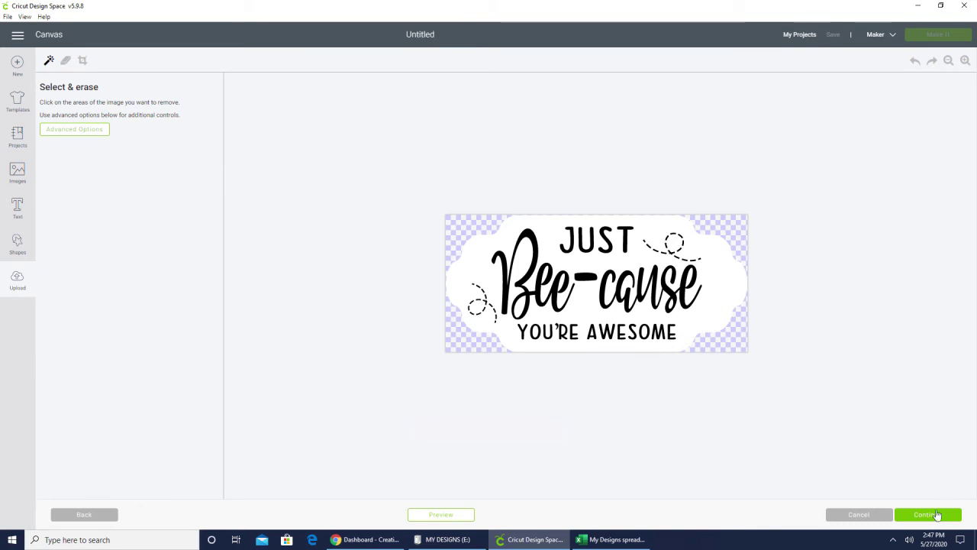
click(934, 519)
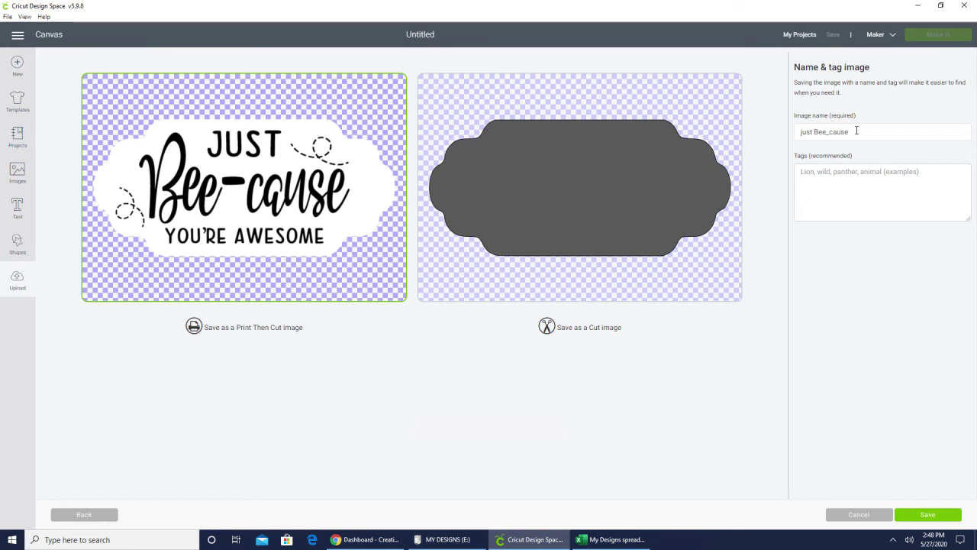
Tag the just Bee_cause image 'Bee, Card, Sentiment, PCD' and save it
click(903, 187)
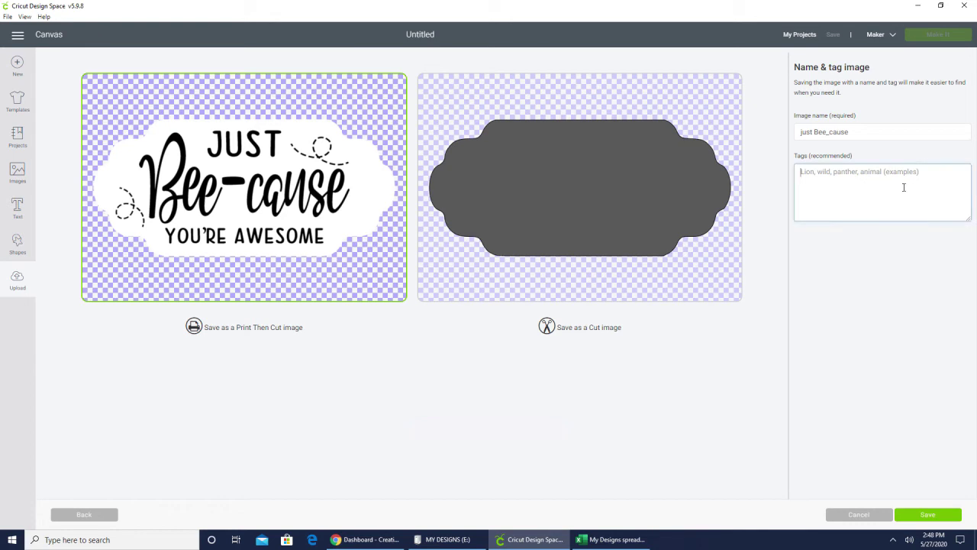
text(Bee, Card, Sentiment,)
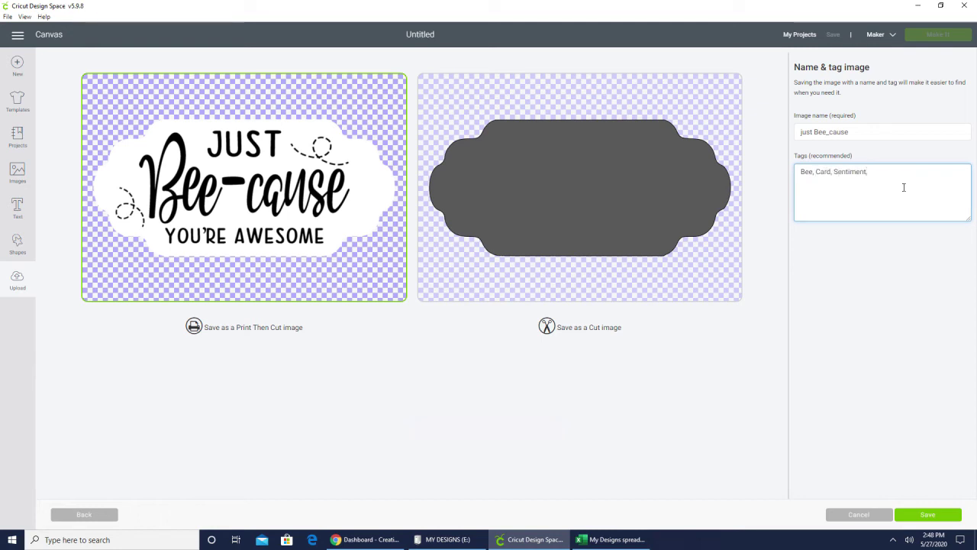
text( PCD)
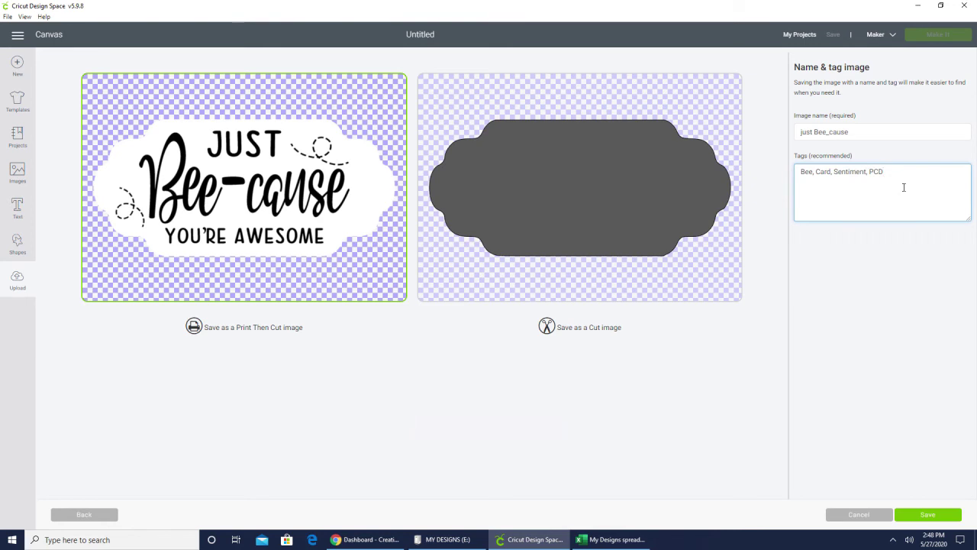
click(945, 513)
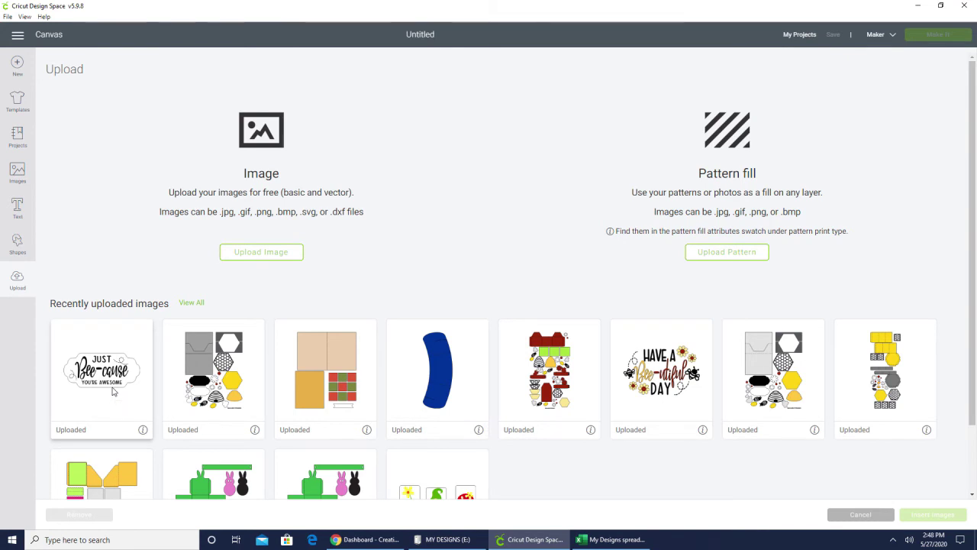
Insert the just Bee_cause upload from Recently uploaded images onto the canvas
click(113, 391)
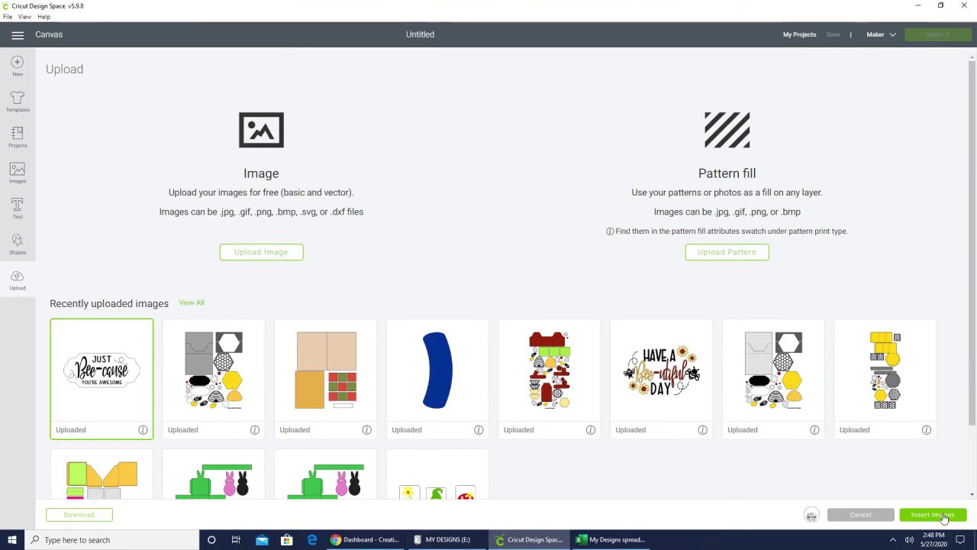
click(943, 516)
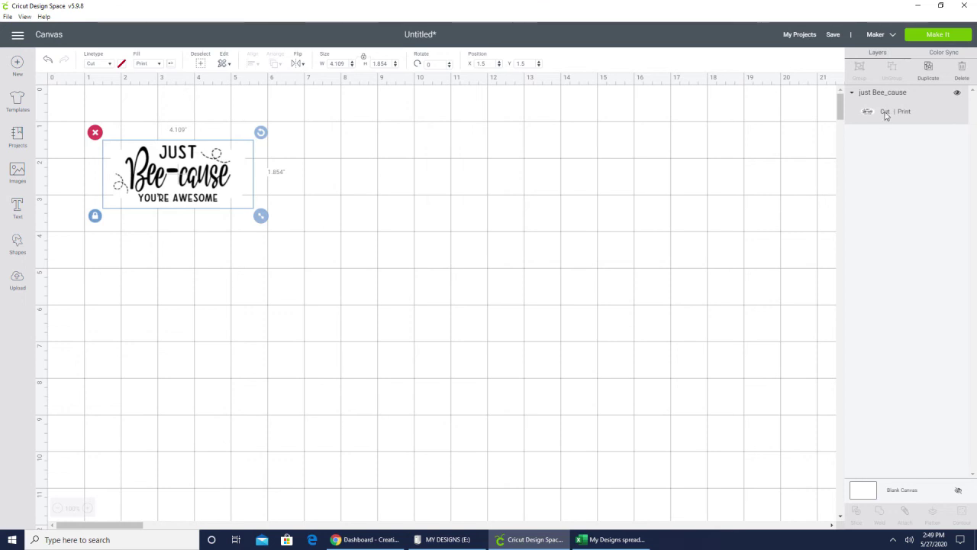
Use Make It to place the sentiment on a Letter 8.5 x 11 Print-then-Cut mat
click(952, 38)
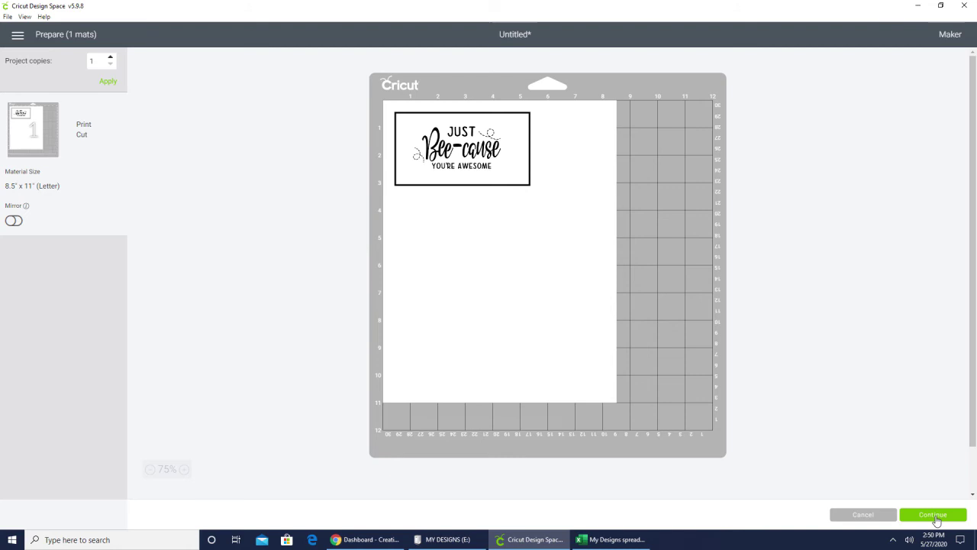
Continue past the mat layout and choose Send to Printer for the sentiment mat
click(933, 514)
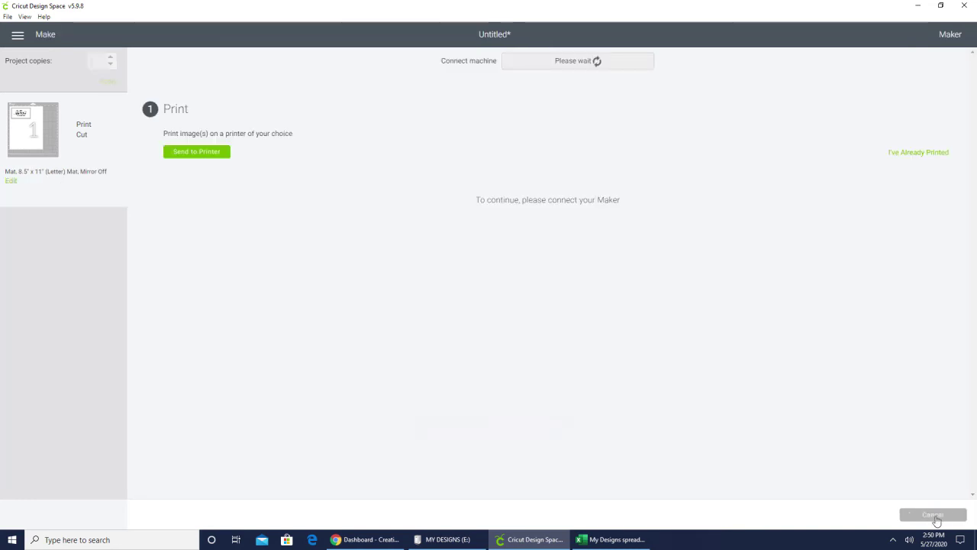
click(192, 152)
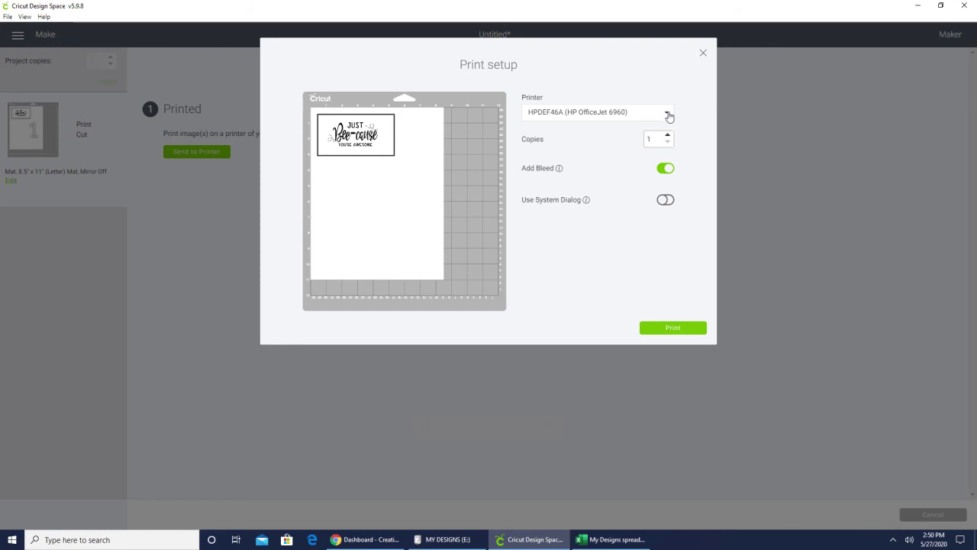
Print the sentiment mat on the HP OfficeJet 6960 and close the print setup
click(668, 116)
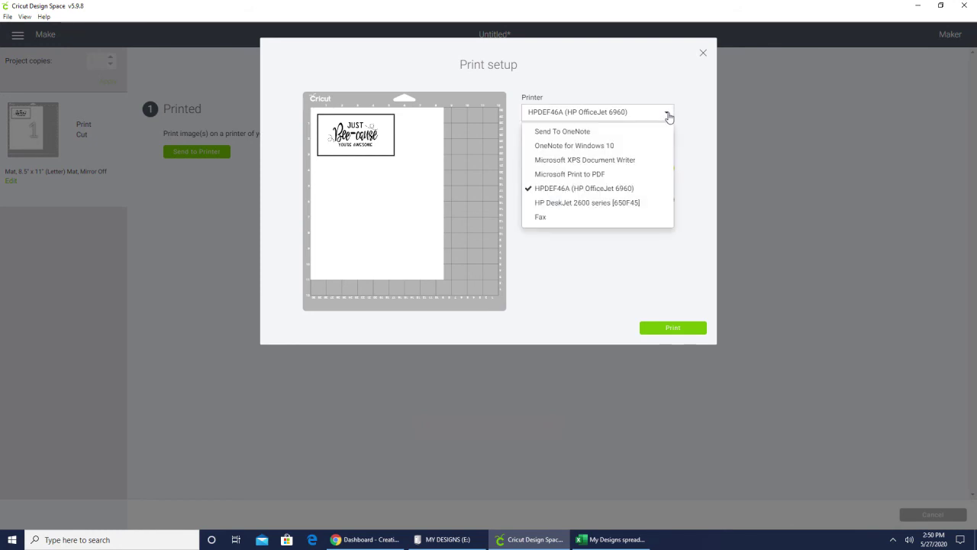
click(609, 118)
click(677, 327)
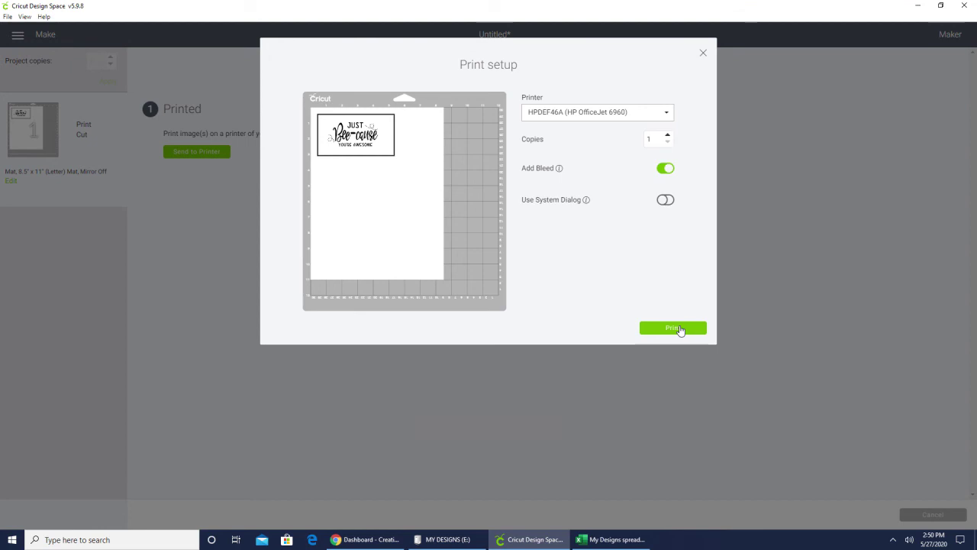
click(702, 56)
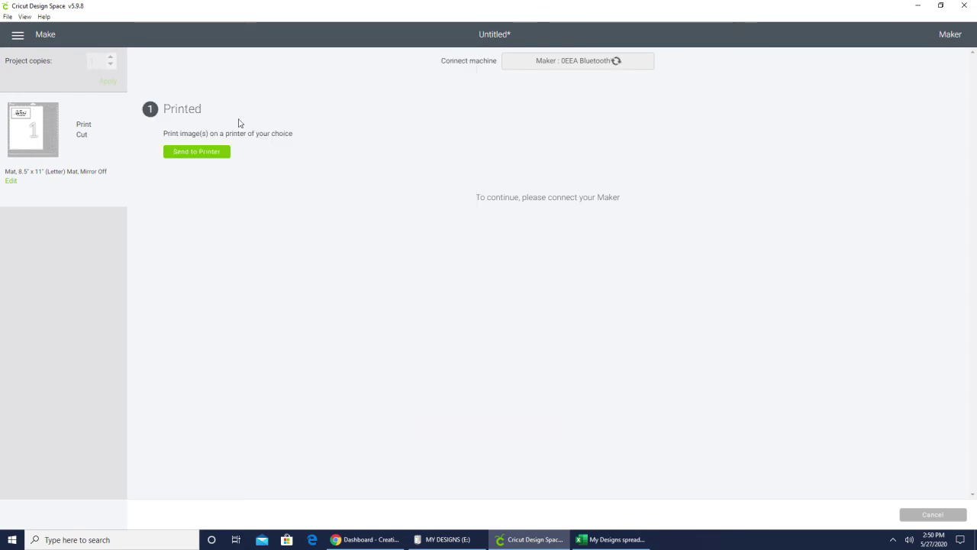
Cancel the cut and confirm, returning to the just Bee_cause sentiment on its Letter mat
mouse_move(28, 139)
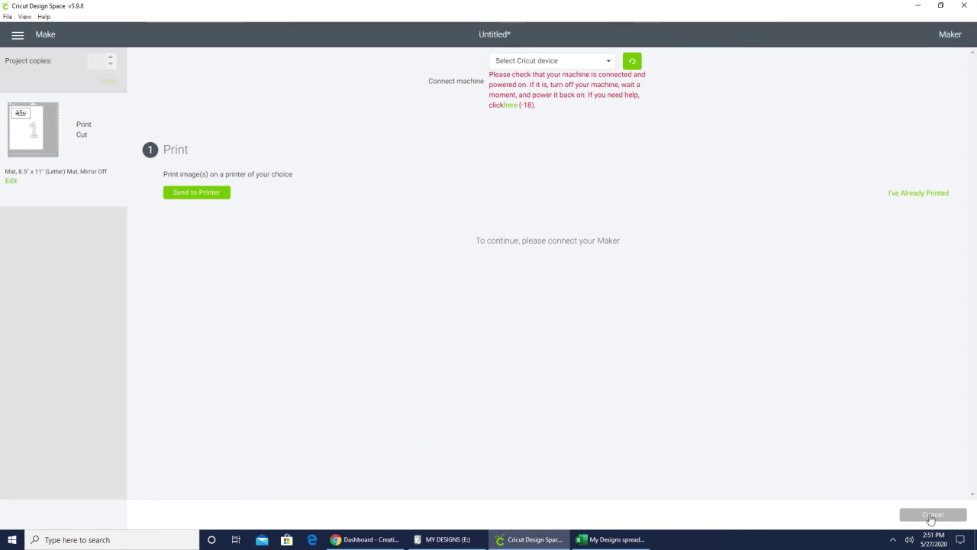
click(931, 516)
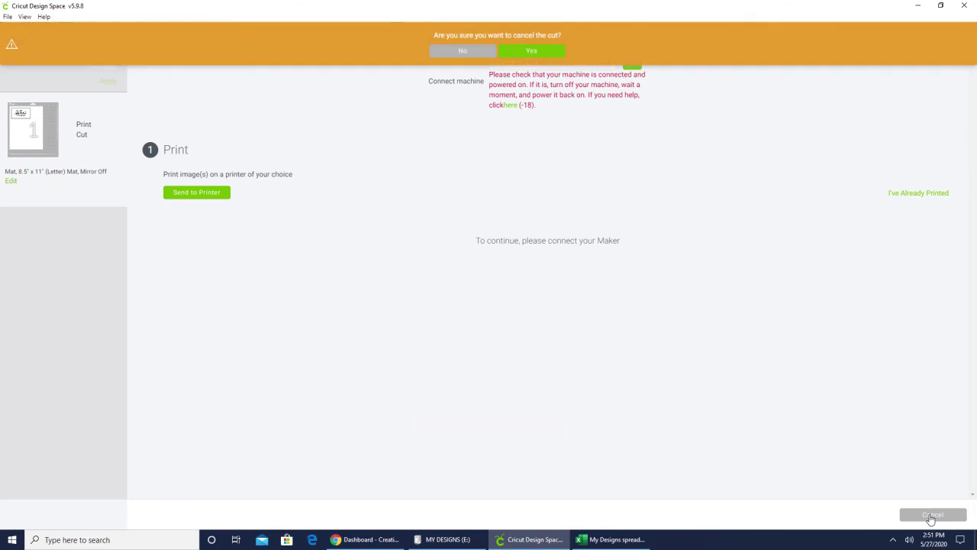
click(530, 50)
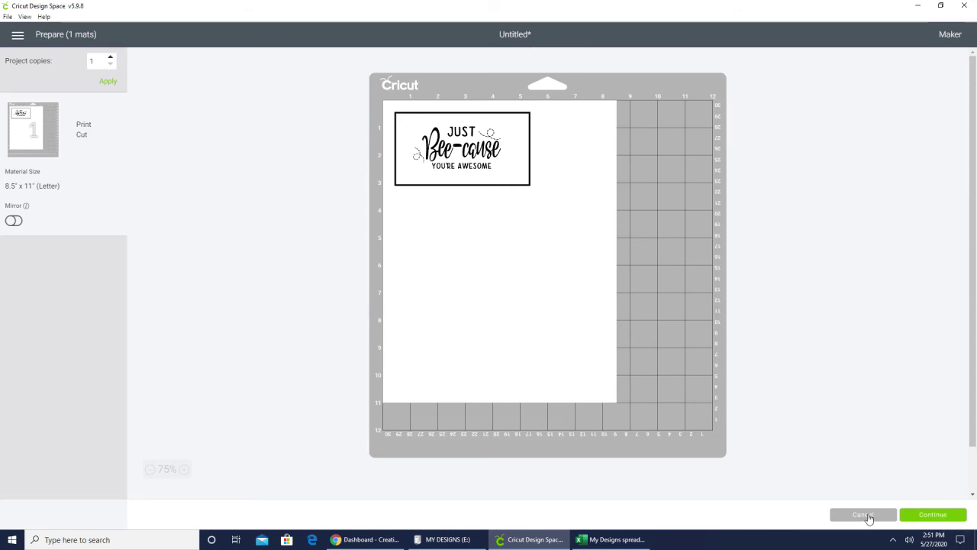
Shift the Bee_cause sentiment to the canvas's right side and pick the Beehive Easel Card upload
click(867, 518)
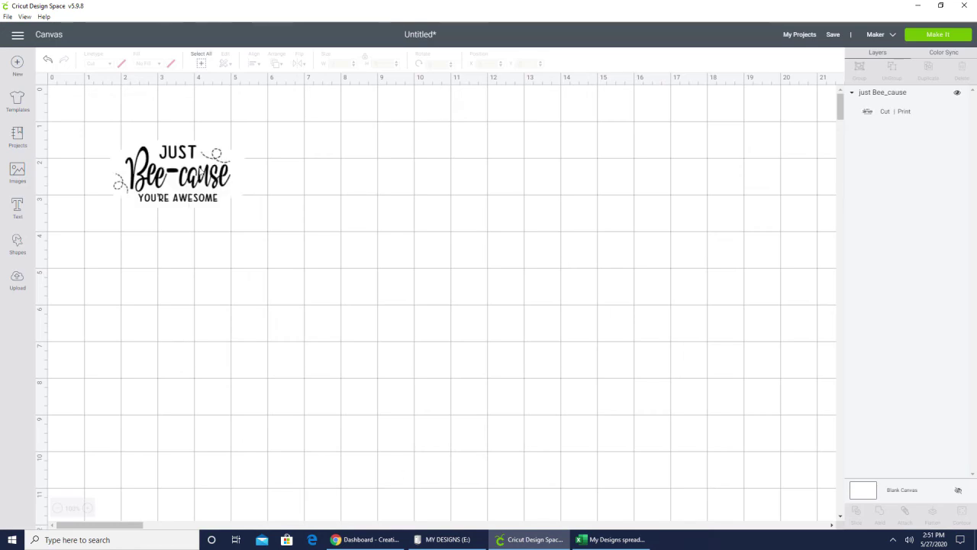
drag(195, 187, 789, 158)
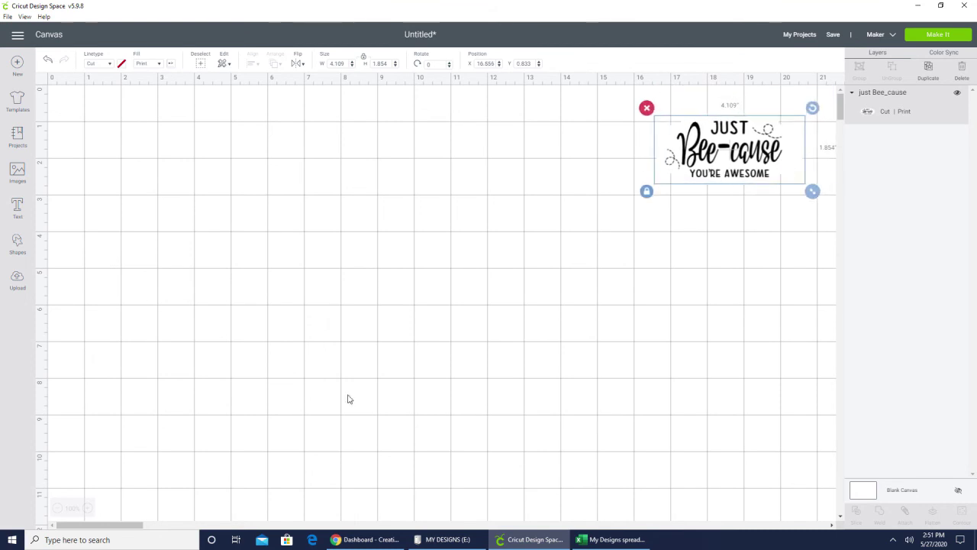
click(18, 282)
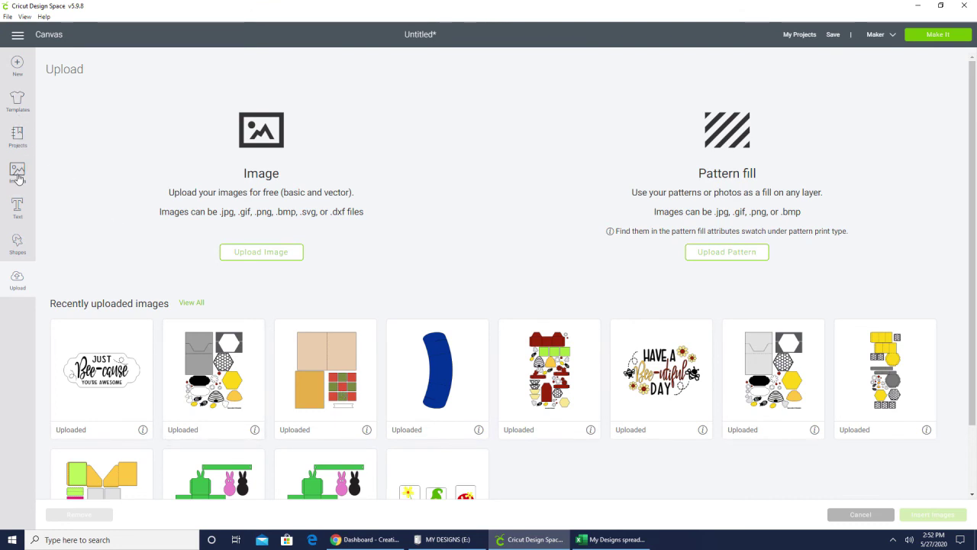
click(18, 178)
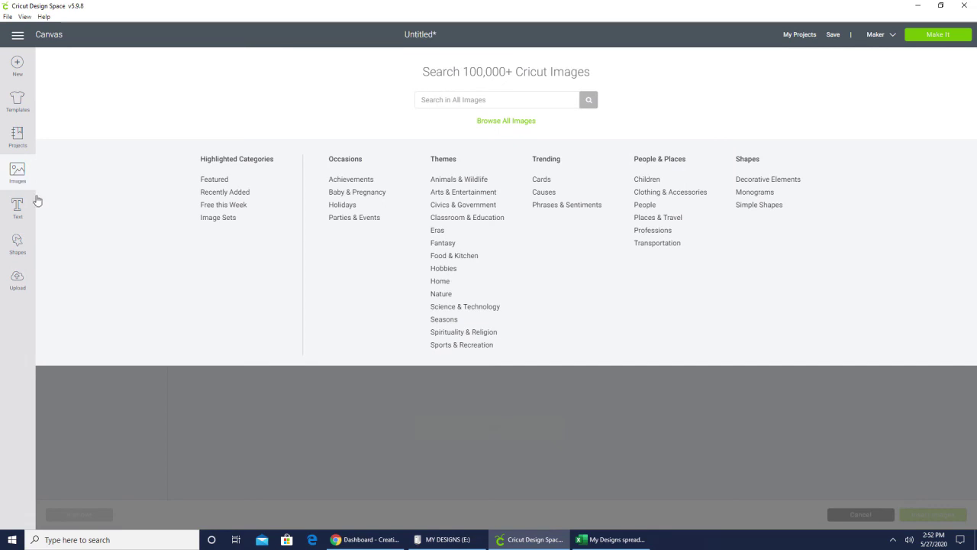
click(18, 282)
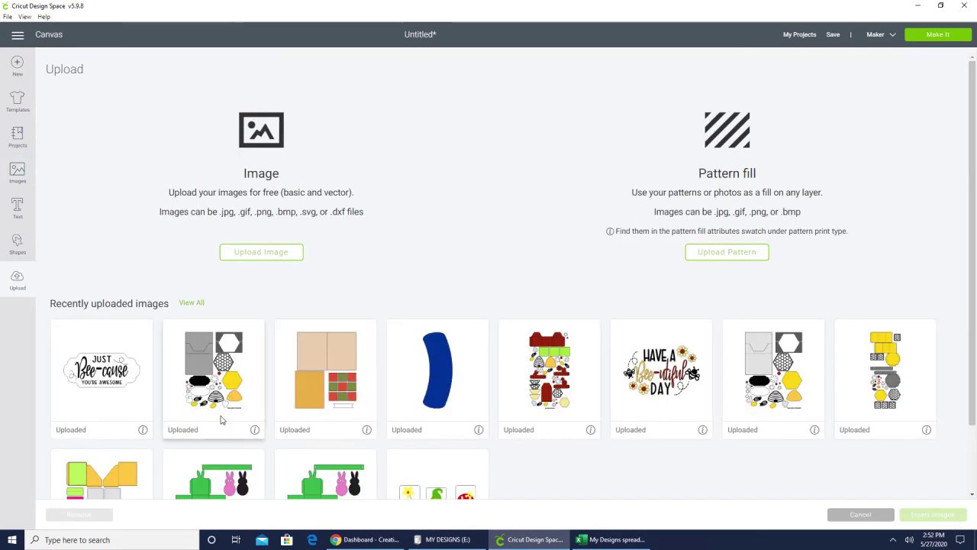
click(216, 377)
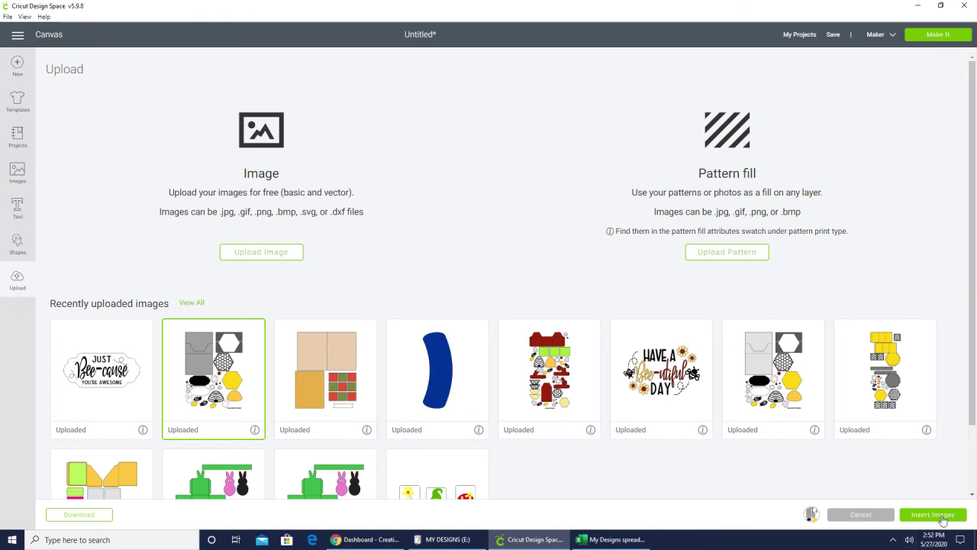
Insert the Beehive Easel Card score-lines design onto the canvas as separate layers
click(933, 514)
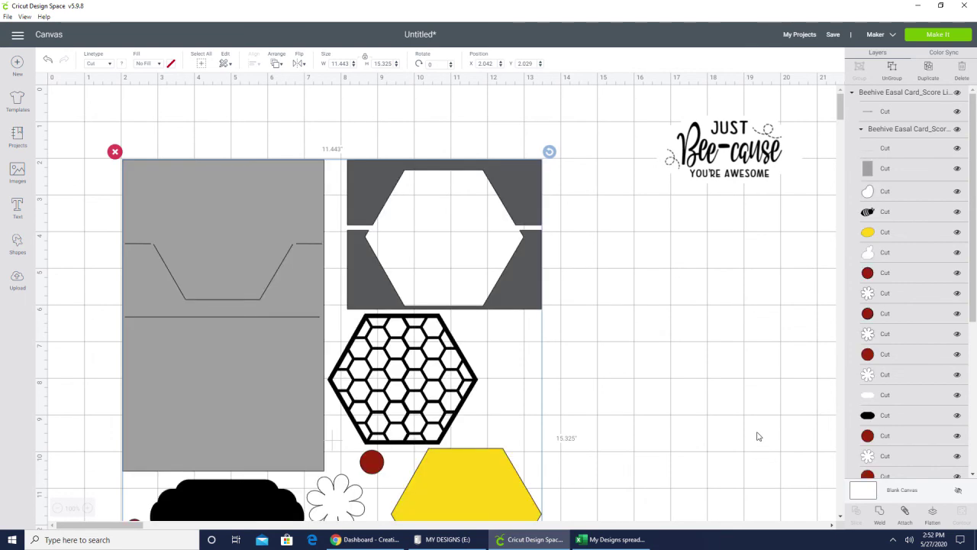
scroll(763, 435, down, 3)
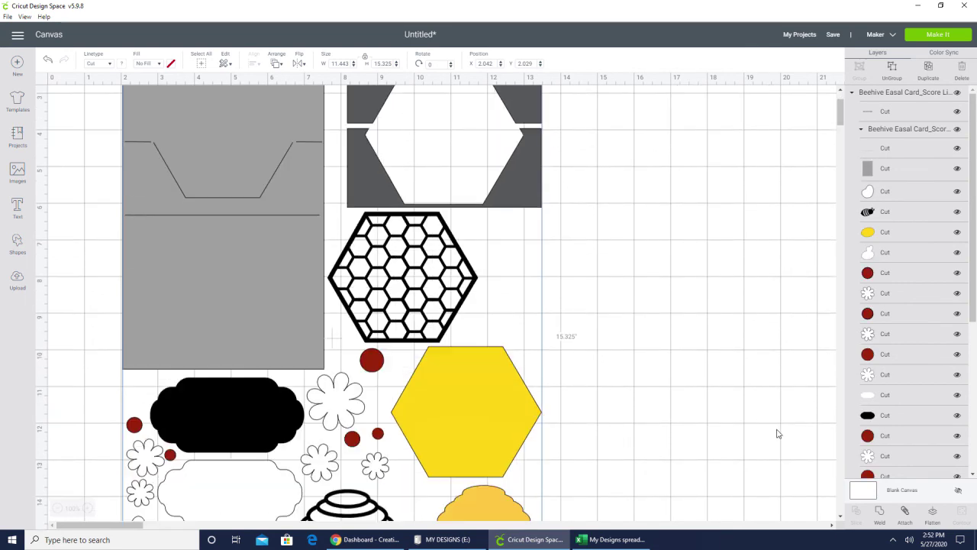
scroll(777, 434, up, 3)
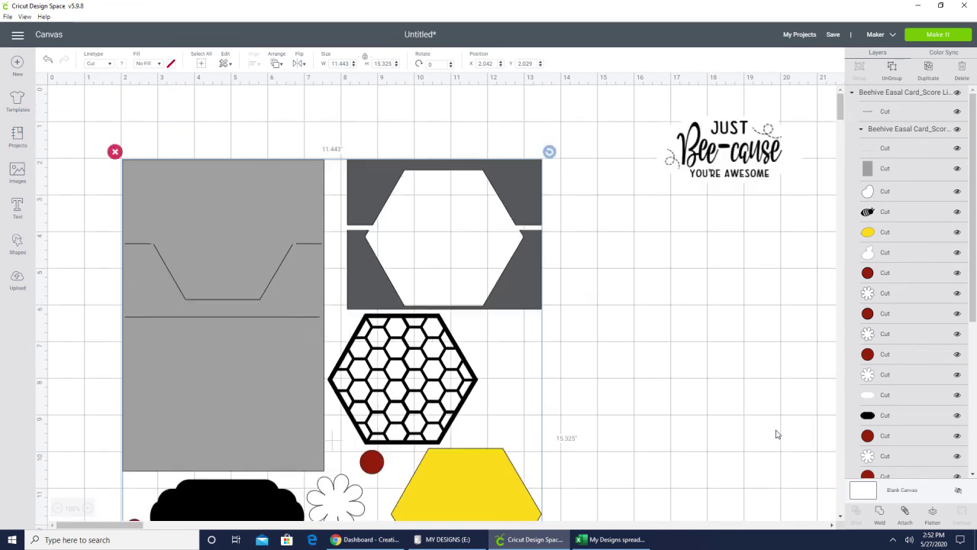
scroll(776, 435, down, 1)
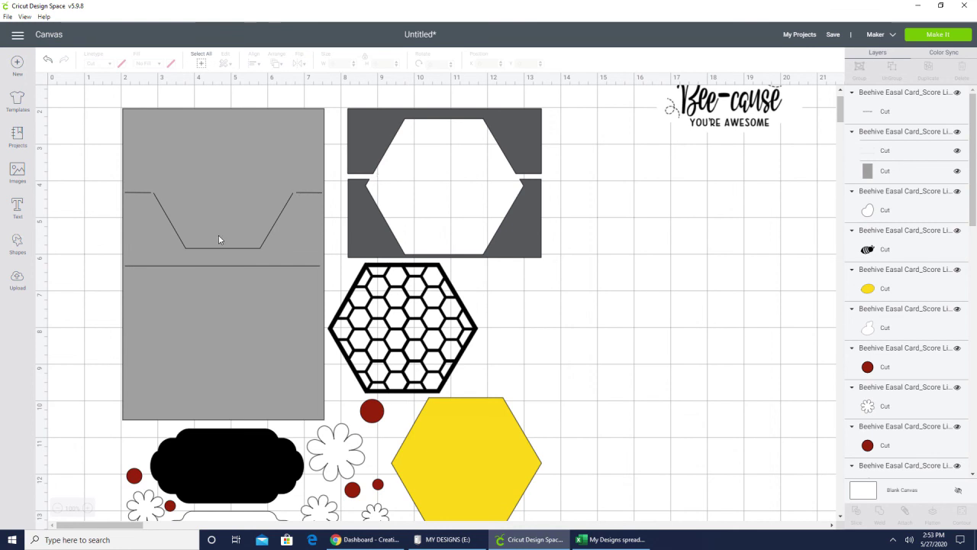
Change the grey card base's fold-line layer from Cut to Score
drag(376, 175, 344, 99)
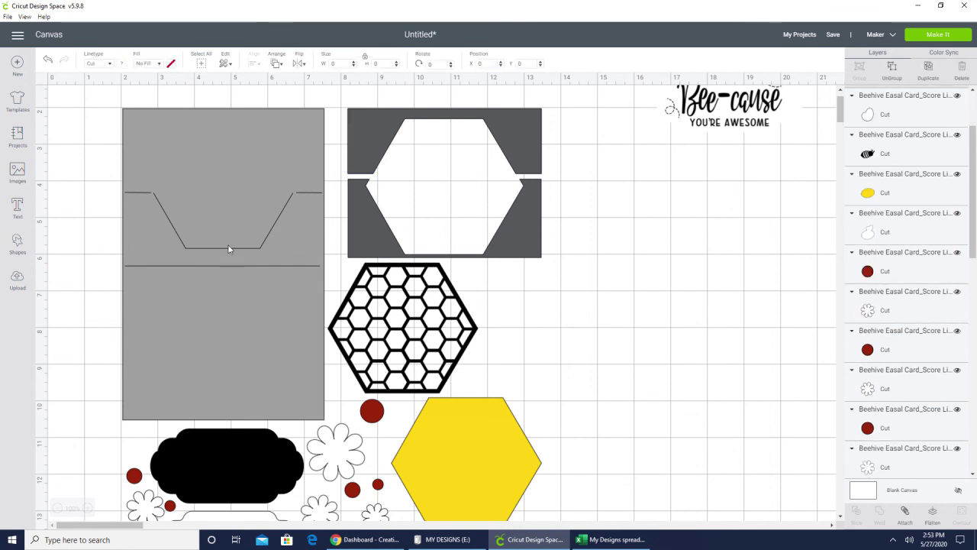
click(220, 280)
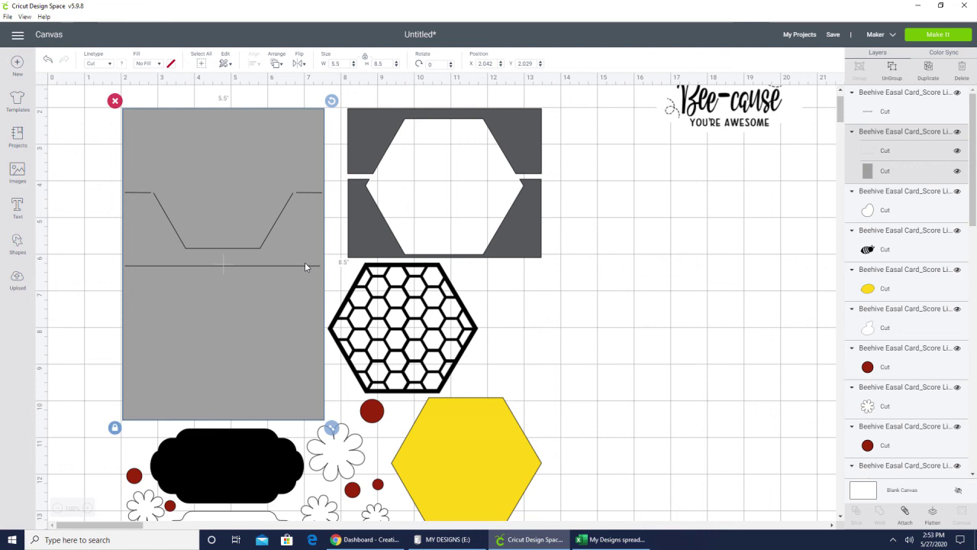
click(661, 325)
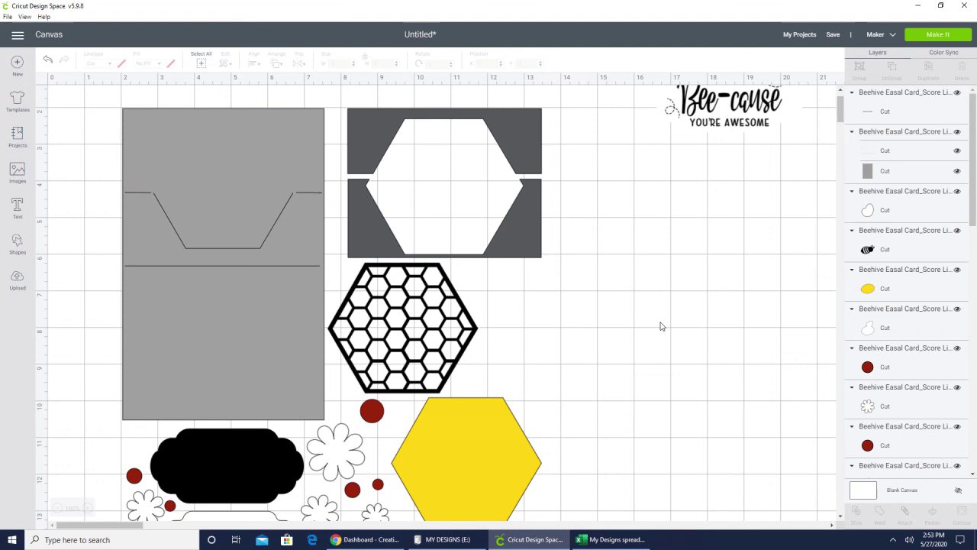
click(886, 152)
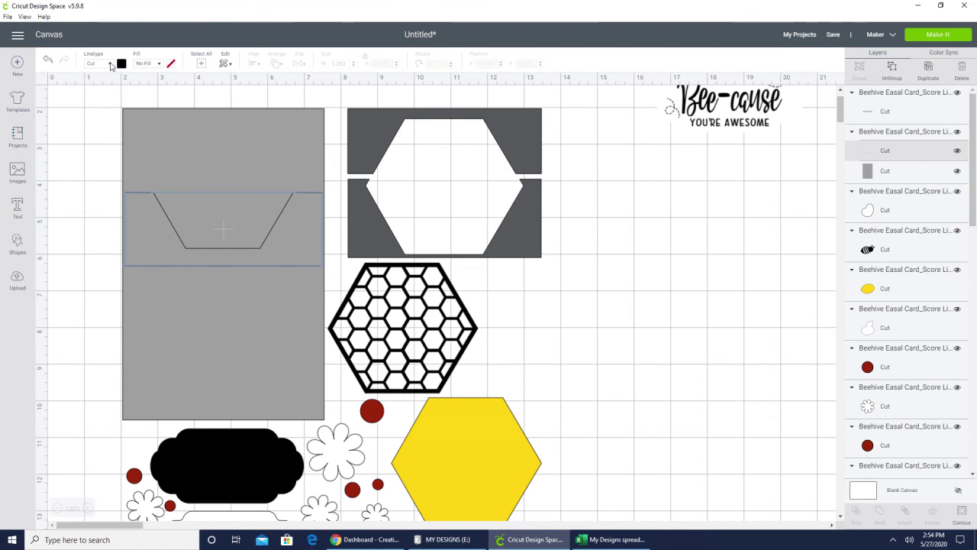
click(111, 64)
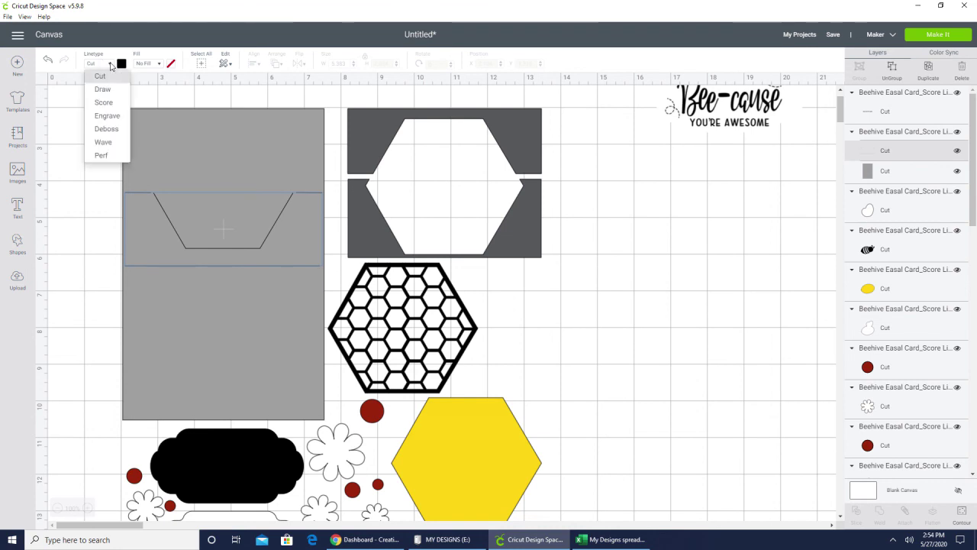
click(110, 104)
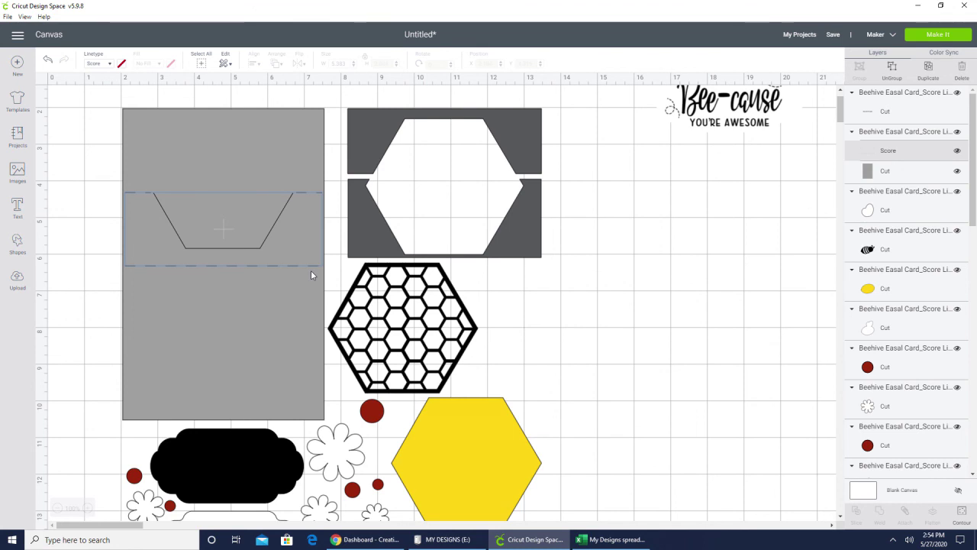
Attach the score lines to the 5.5 × 8.5 card base
click(598, 357)
drag(90, 116, 235, 284)
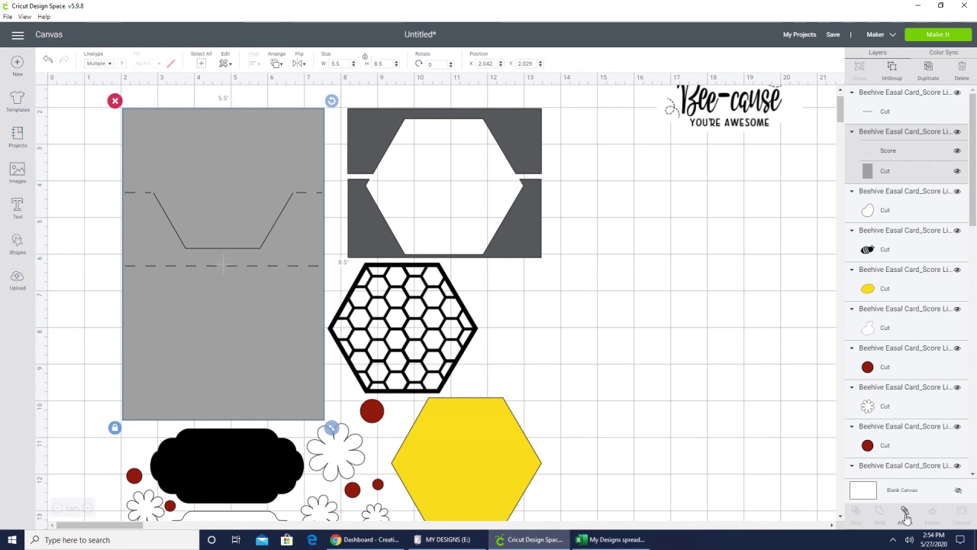
click(905, 517)
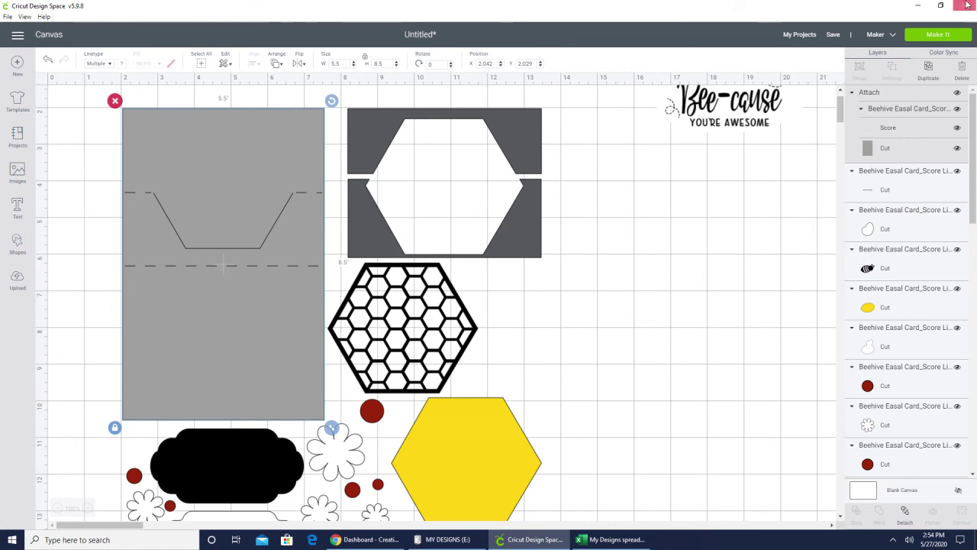
click(947, 36)
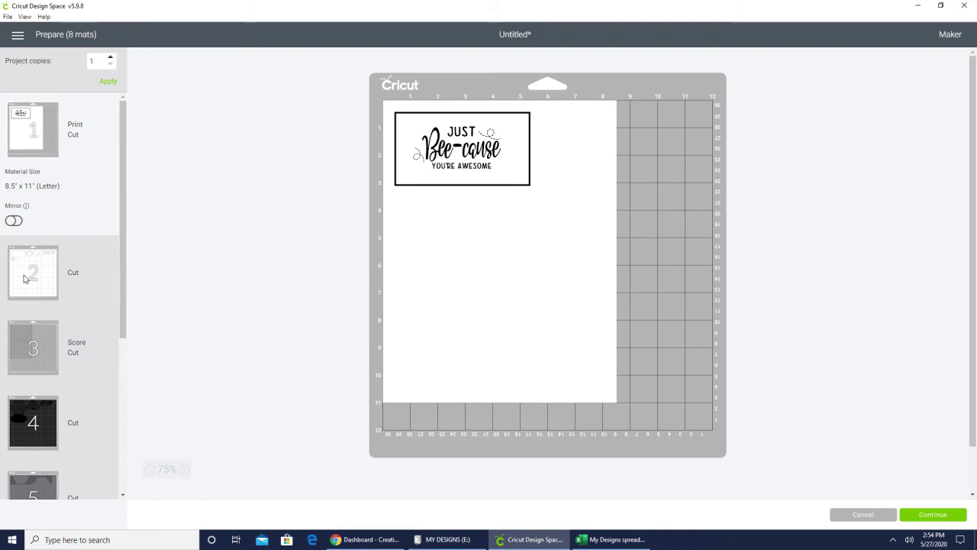
drag(122, 190, 122, 379)
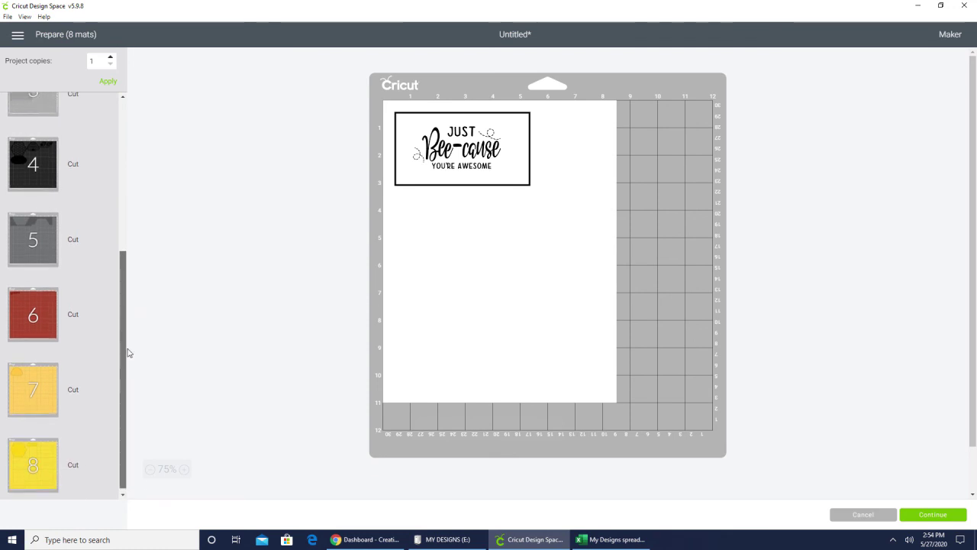
drag(125, 354, 122, 310)
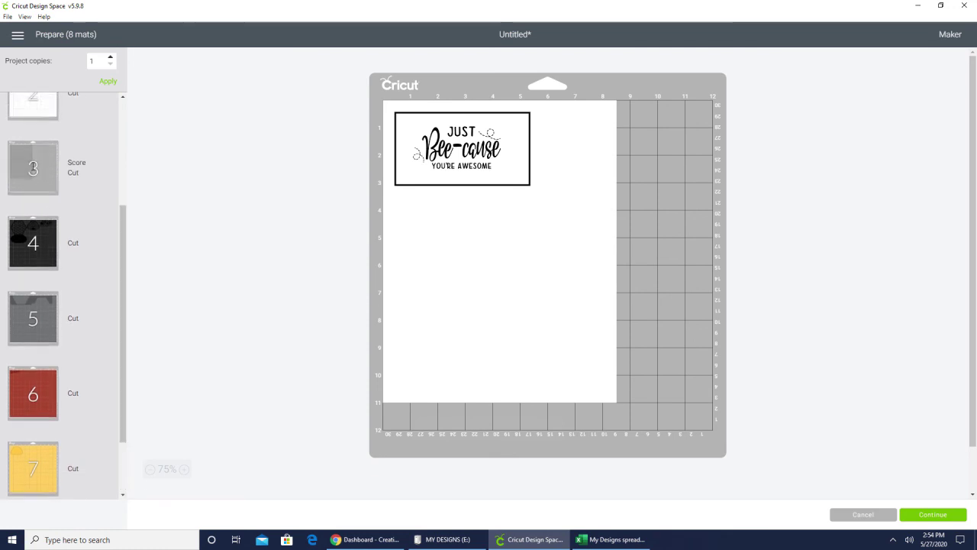
click(33, 168)
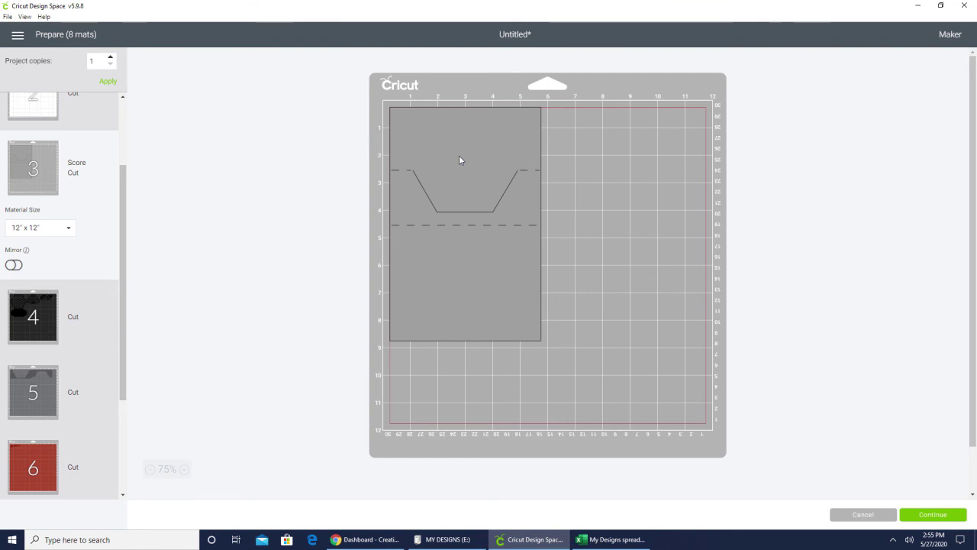
click(862, 514)
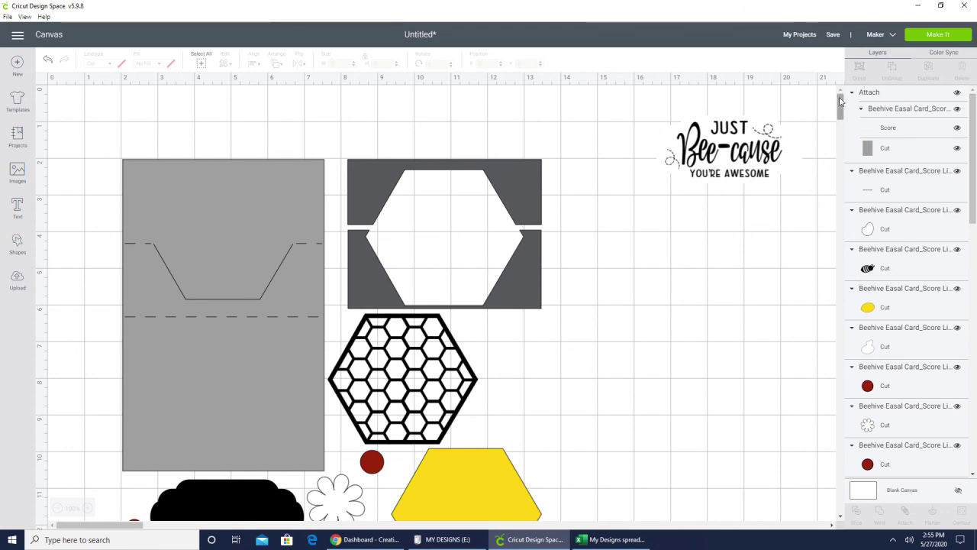
scroll(835, 131, down, 1)
scroll(834, 131, down, 10)
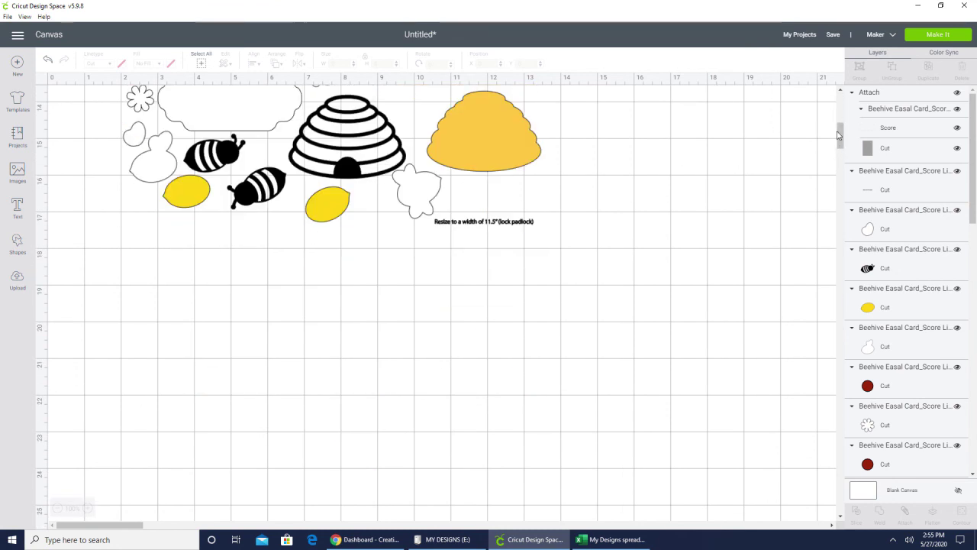
scroll(839, 129, up, 3)
scroll(839, 129, up, 1)
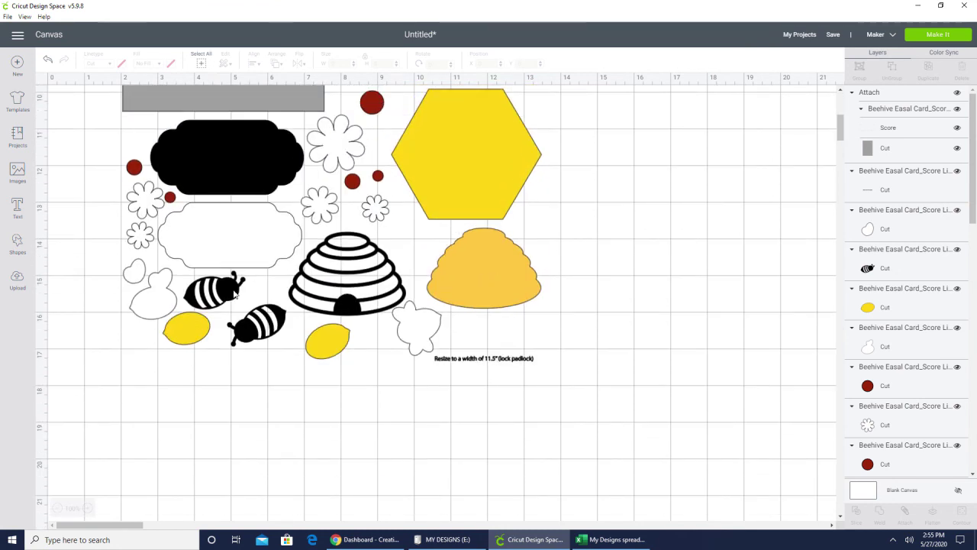
scroll(641, 293, up, 10)
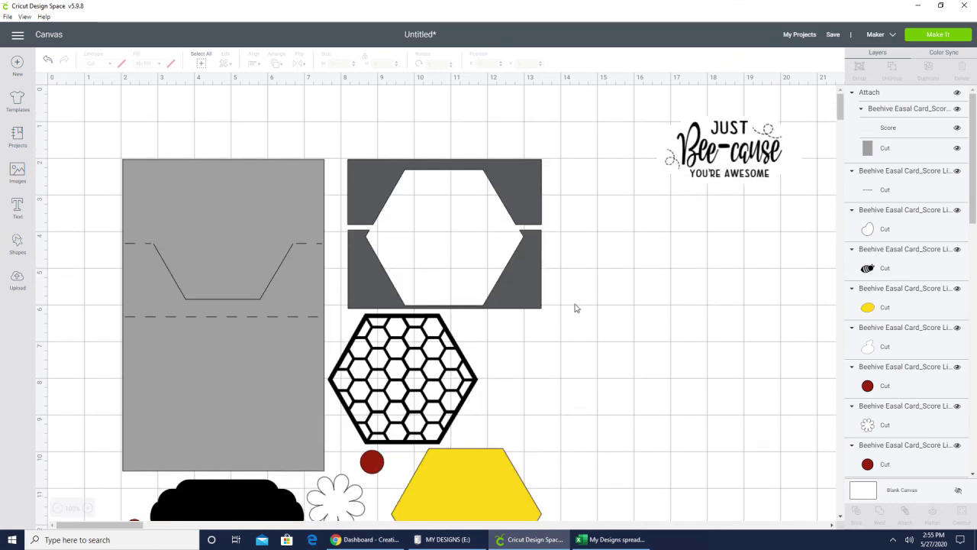
scroll(575, 309, down, 11)
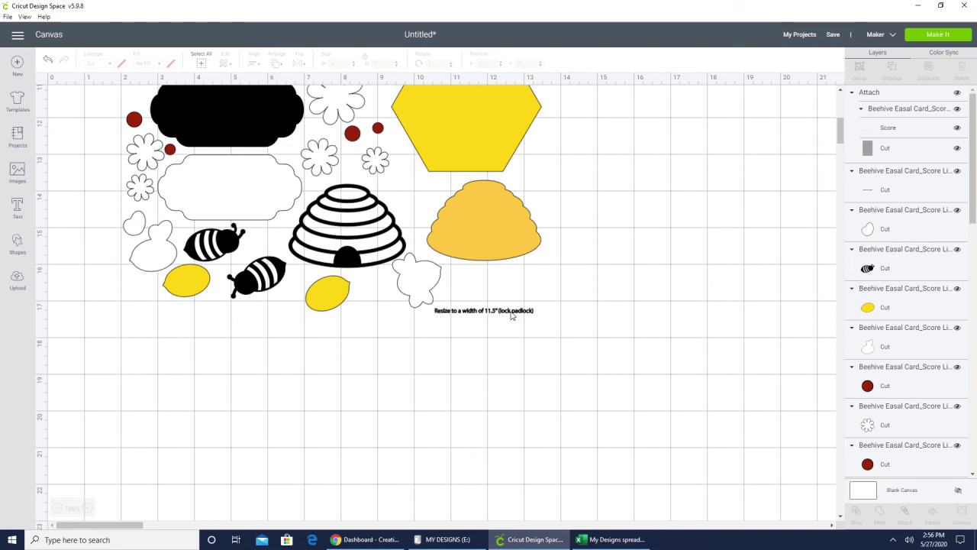
Delete the 'Resize to a width' 11.5" instruction note from beneath the beehive pieces
click(512, 313)
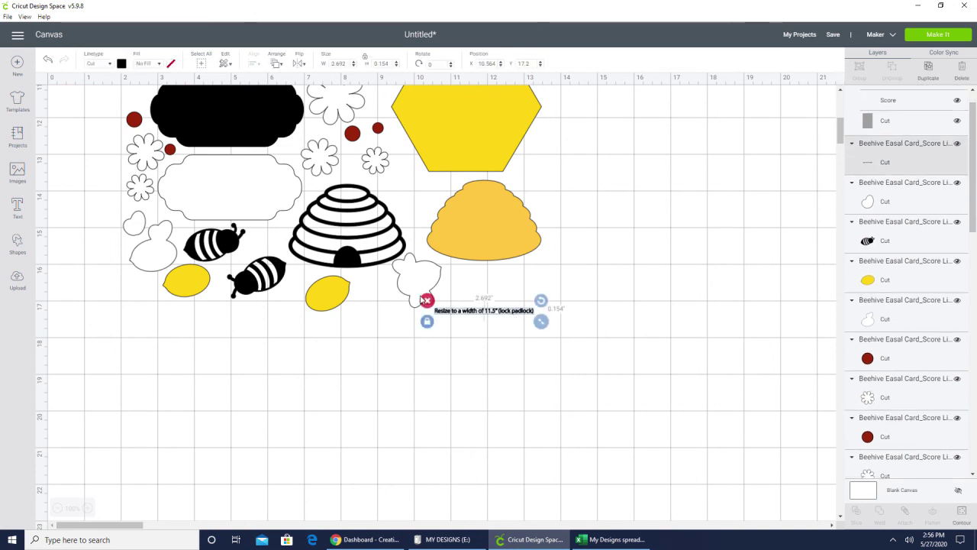
click(428, 301)
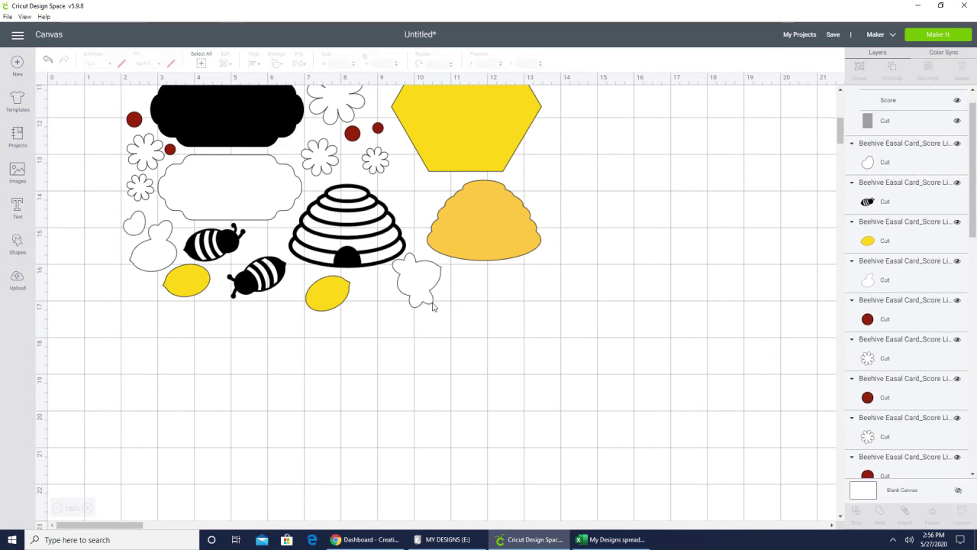
scroll(701, 409, up, 3)
scroll(700, 410, up, 6)
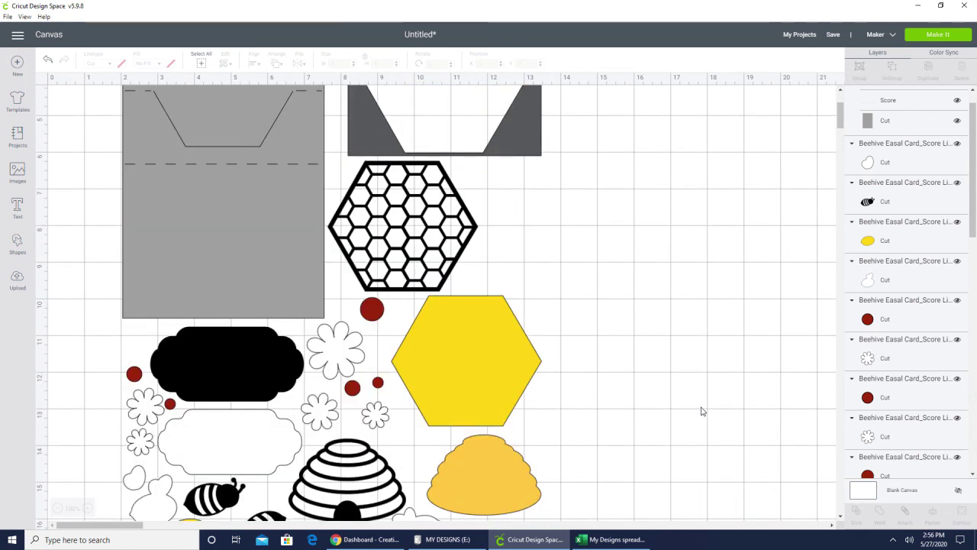